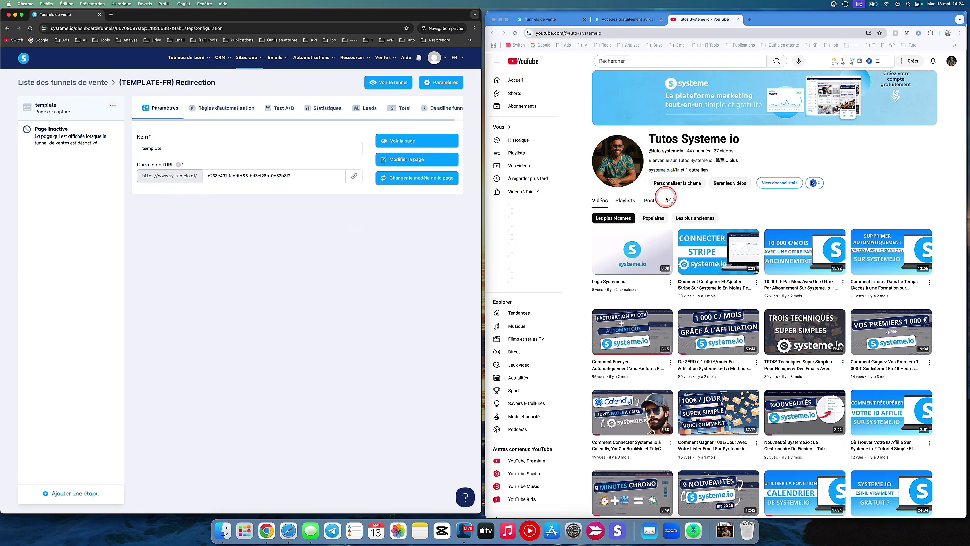
# - Check the address systemeio.ai/youtube in a new browser tab
pyautogui.click(751, 21)
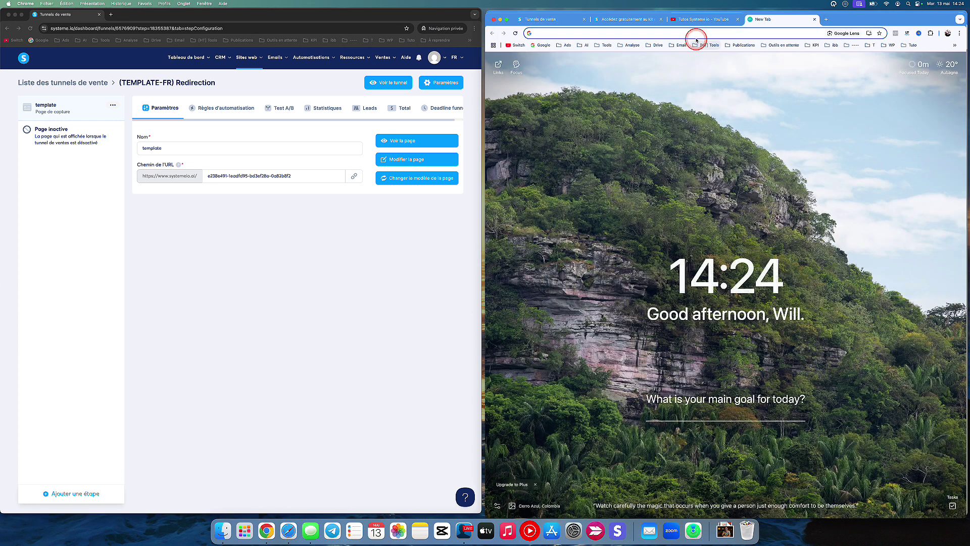
pyautogui.write('systemeio.ai/youtube')
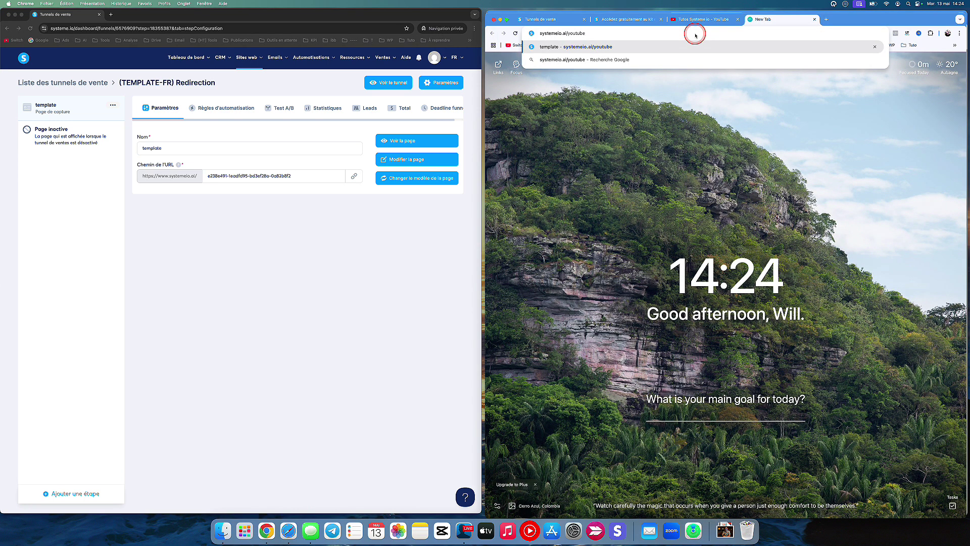
pyautogui.press('Return')
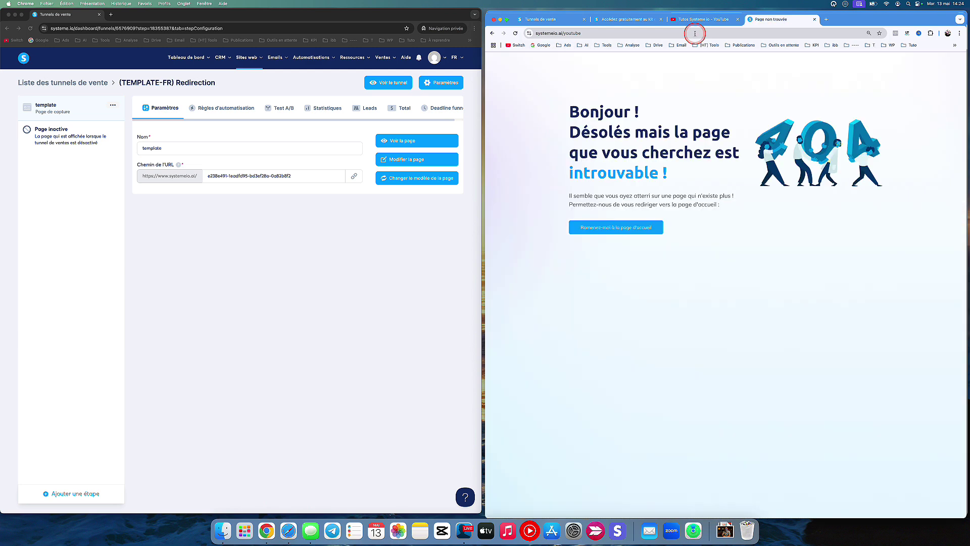
# - Duplicate the "template" step of the (TEMPLATE-FR) Redirection funnel
pyautogui.click(384, 244)
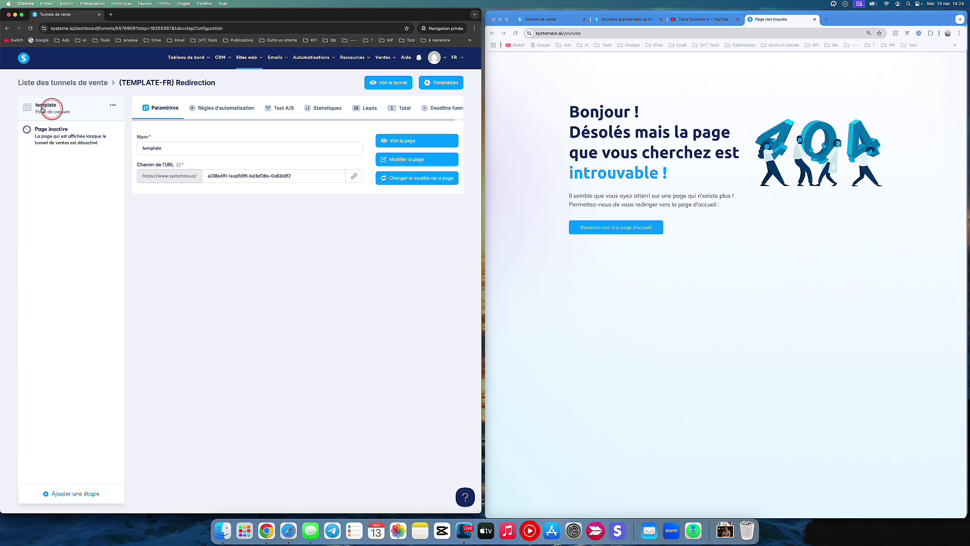
pyautogui.click(113, 104)
pyautogui.click(87, 103)
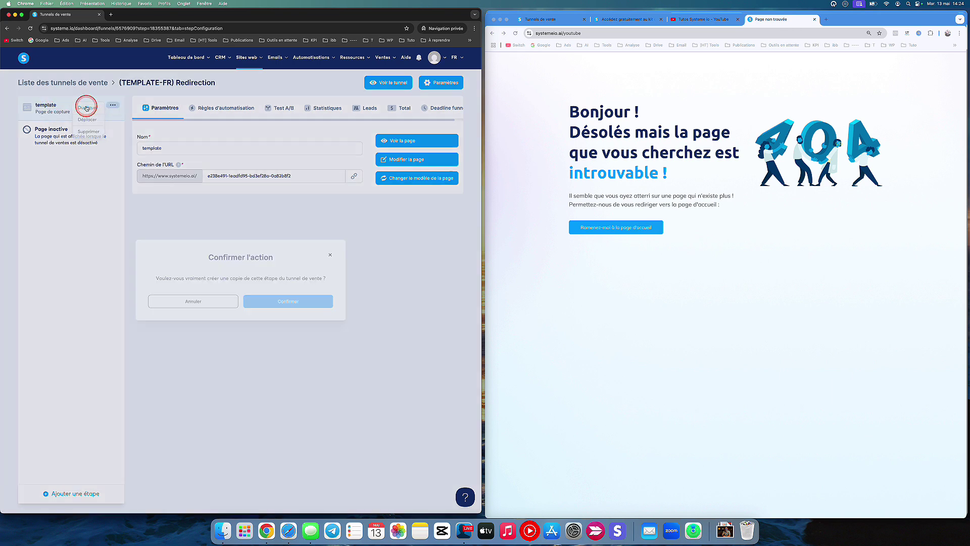
pyautogui.click(291, 302)
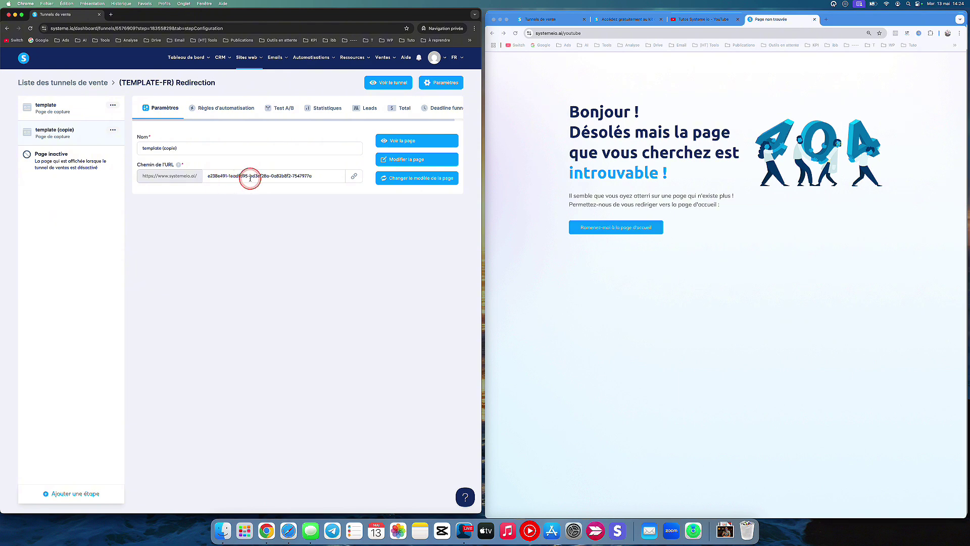
# - Rename the duplicated funnel step as "Youtube"
pyautogui.tripleClick(187, 148)
pyautogui.write('Y')
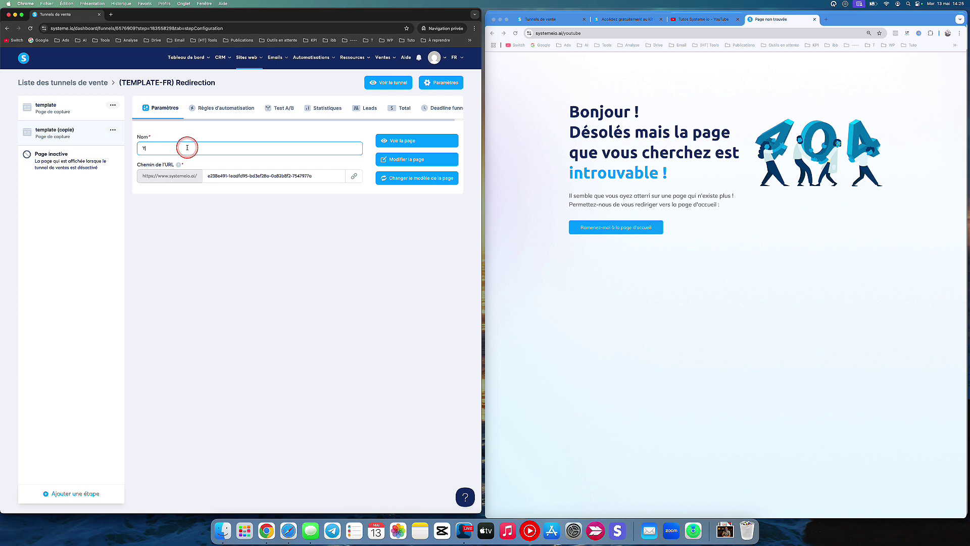
pyautogui.write('outube')
pyautogui.click(165, 229)
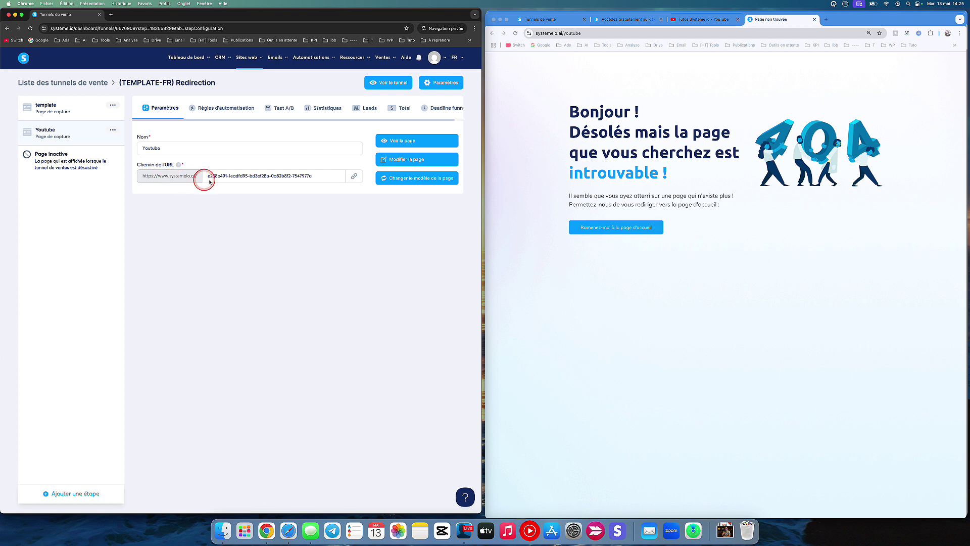
# - Replace the Youtube step's URL path with "youtube" and apply it
pyautogui.click(231, 178)
pyautogui.press('super+a')
pyautogui.press('BackSpace')
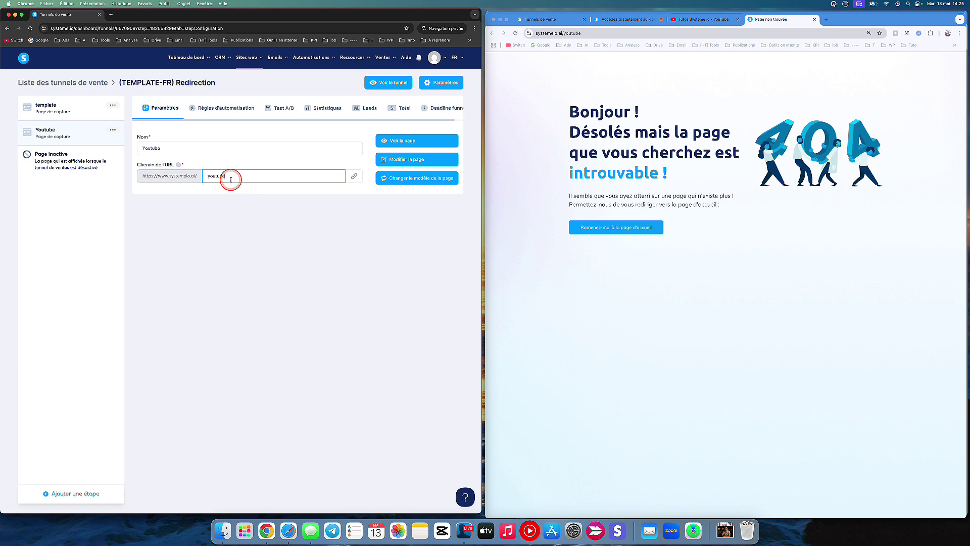
pyautogui.click(353, 177)
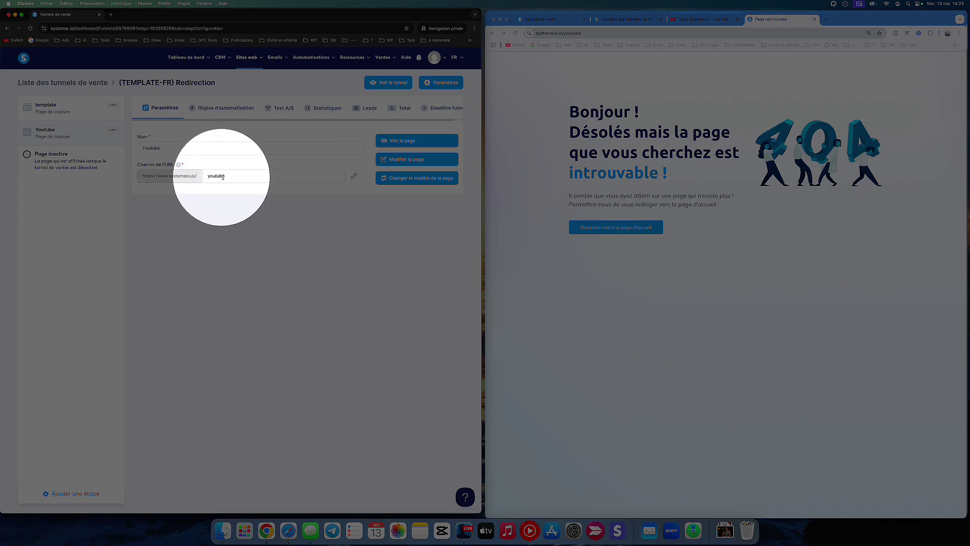
pyautogui.click(352, 177)
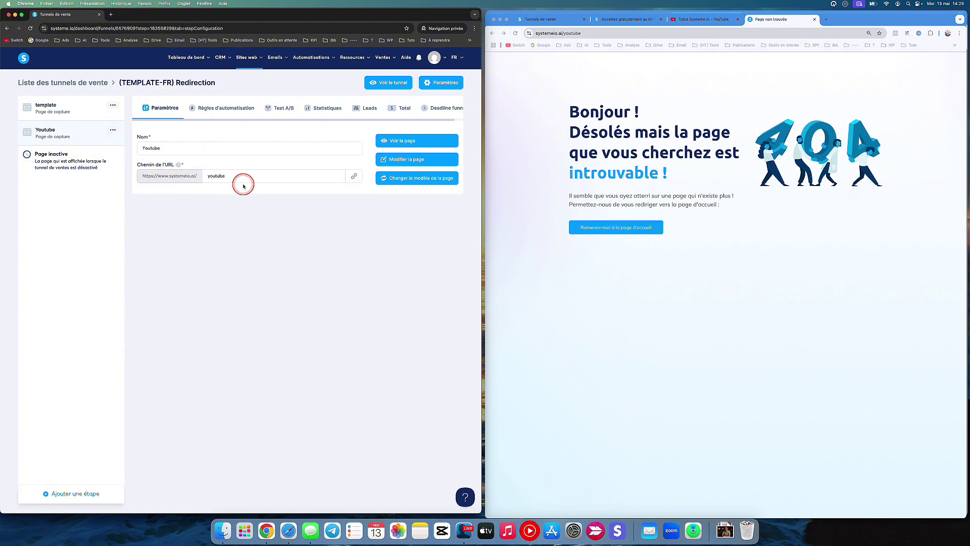
# - Open the Youtube step's page in the page editor and leave its text element unselected
pyautogui.click(422, 163)
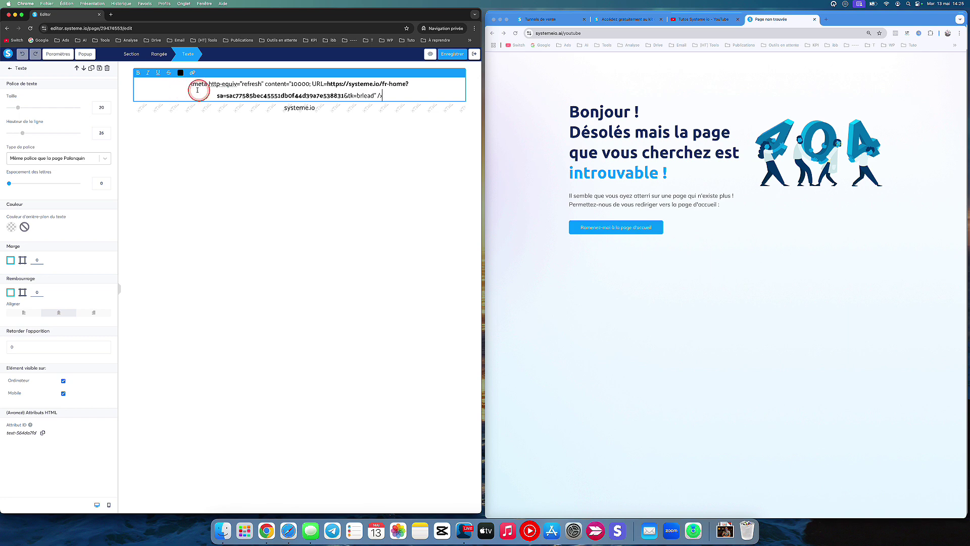
pyautogui.click(176, 107)
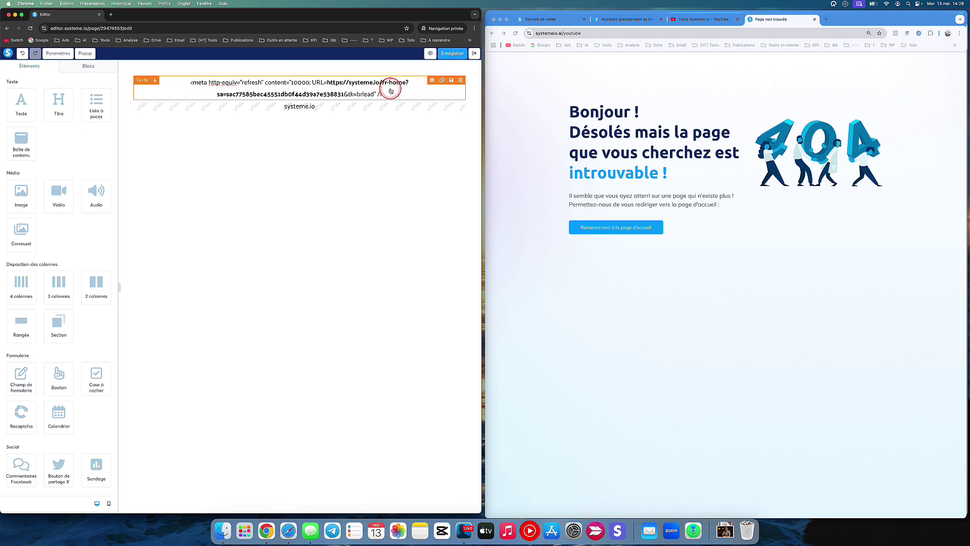
pyautogui.click(427, 91)
pyautogui.click(450, 122)
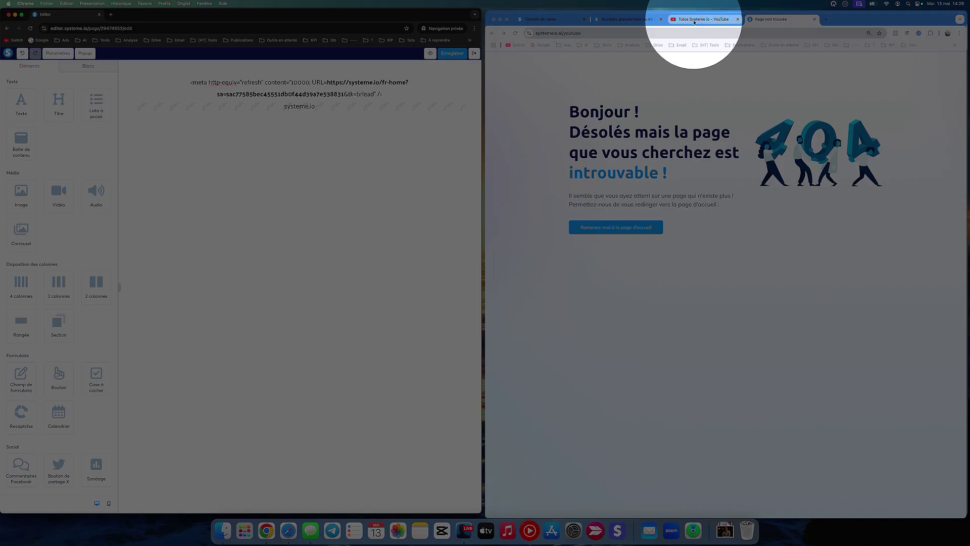
# - Copy the full web address of the Tutos Systeme io YouTube channel and return to the page editor
pyautogui.click(695, 20)
pyautogui.click(642, 34)
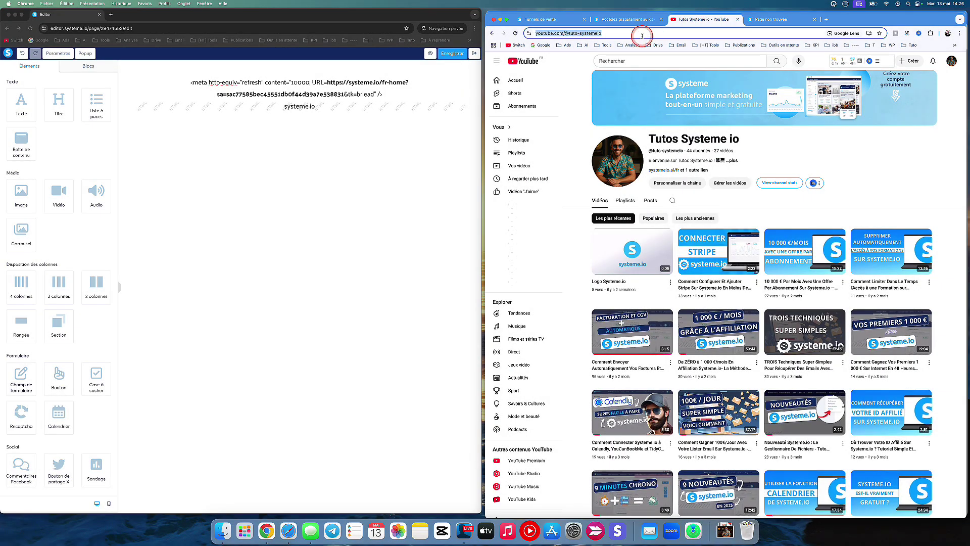
pyautogui.click(641, 33)
pyautogui.press('super+a')
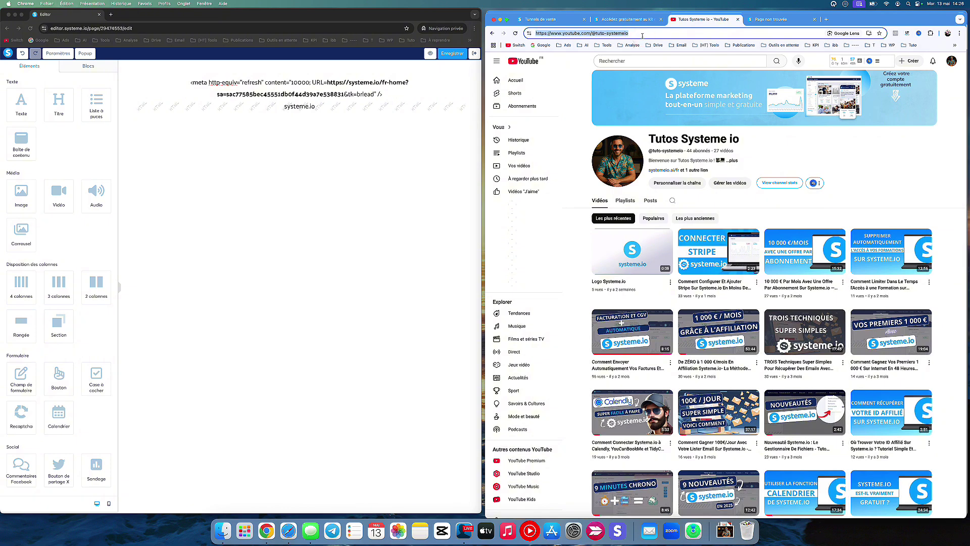
pyautogui.click(390, 169)
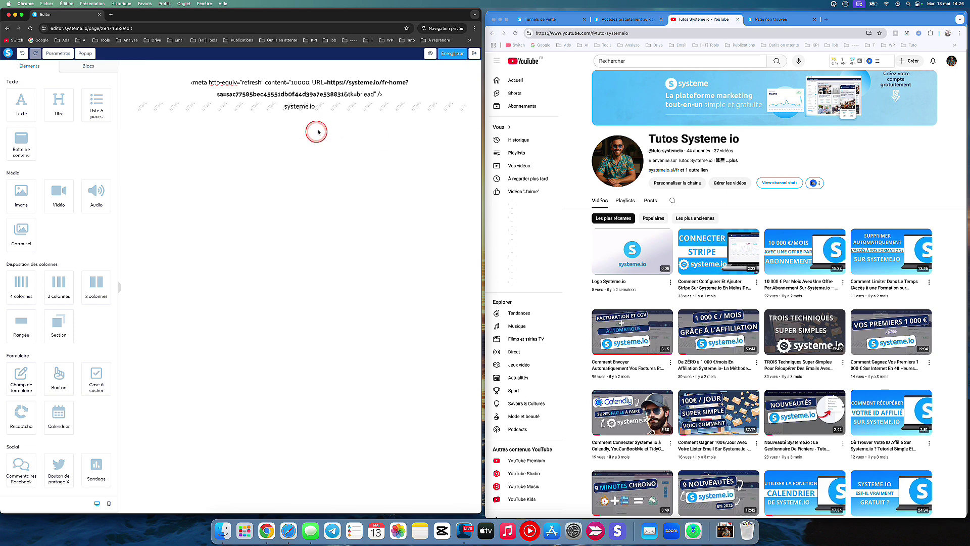
pyautogui.click(343, 93)
pyautogui.click(343, 92)
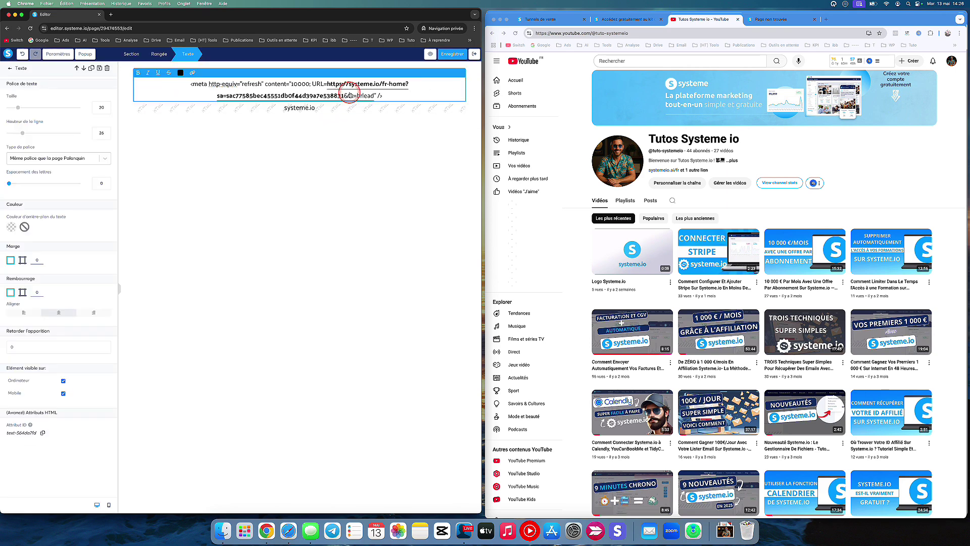
pyautogui.click(327, 84)
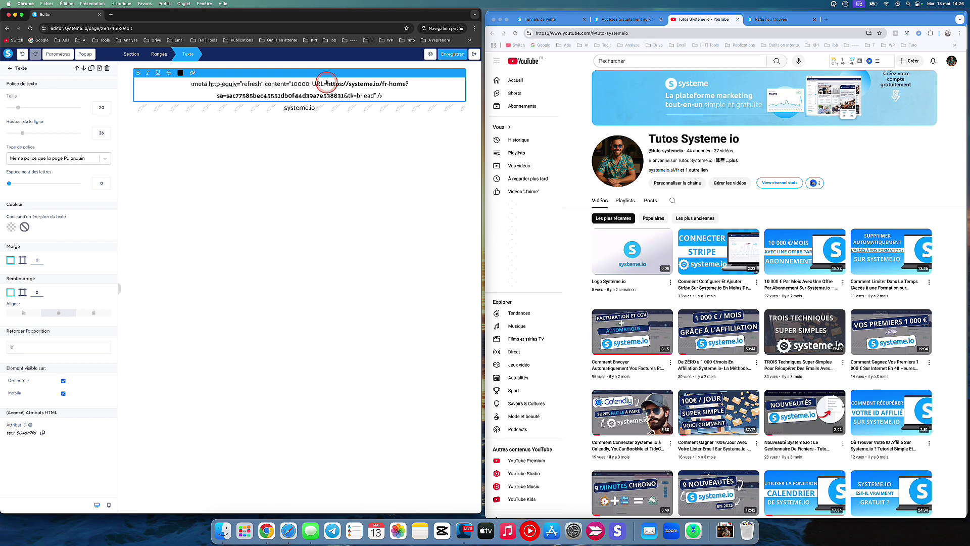
pyautogui.doubleClick(327, 84)
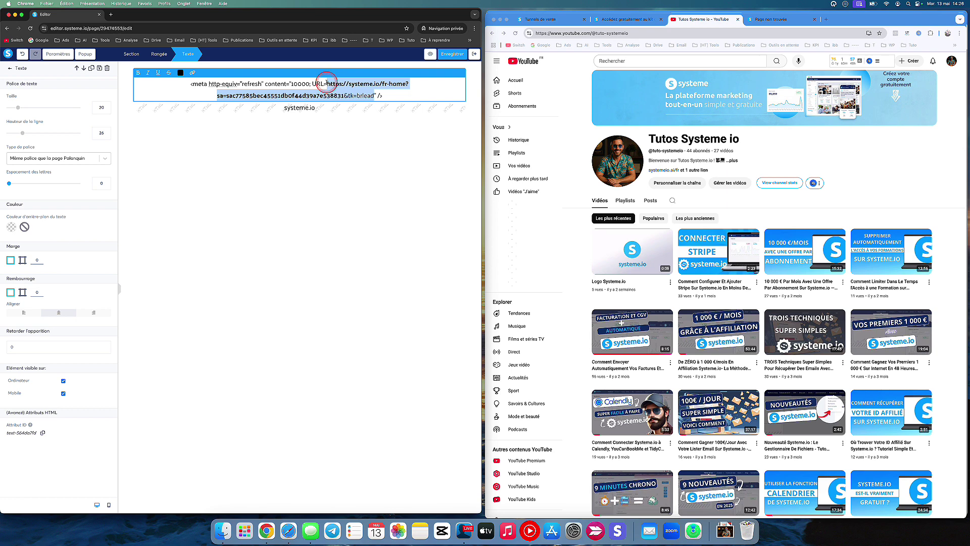
pyautogui.press('BackSpace')
pyautogui.press('super+v')
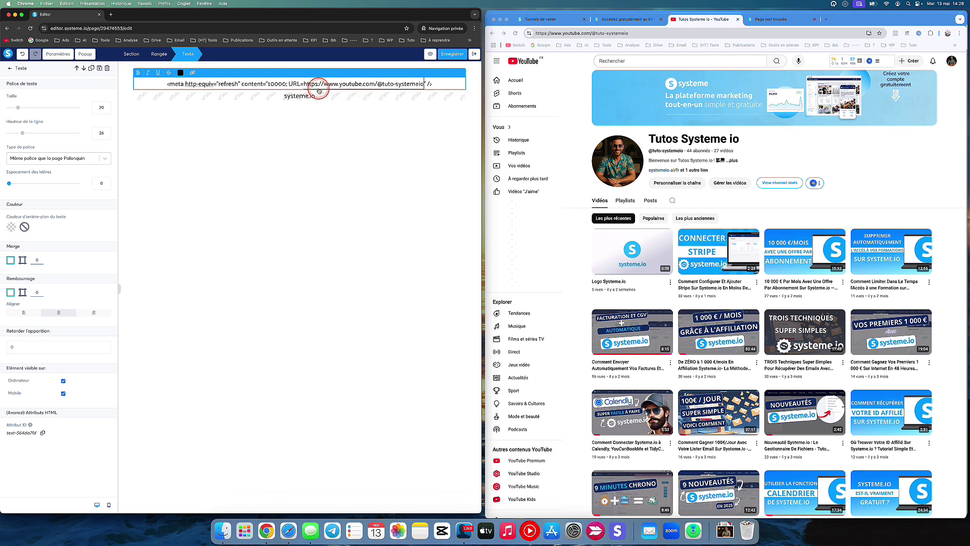
# - Copy the complete meta refresh line and delete the text element that contains it
pyautogui.tripleClick(319, 91)
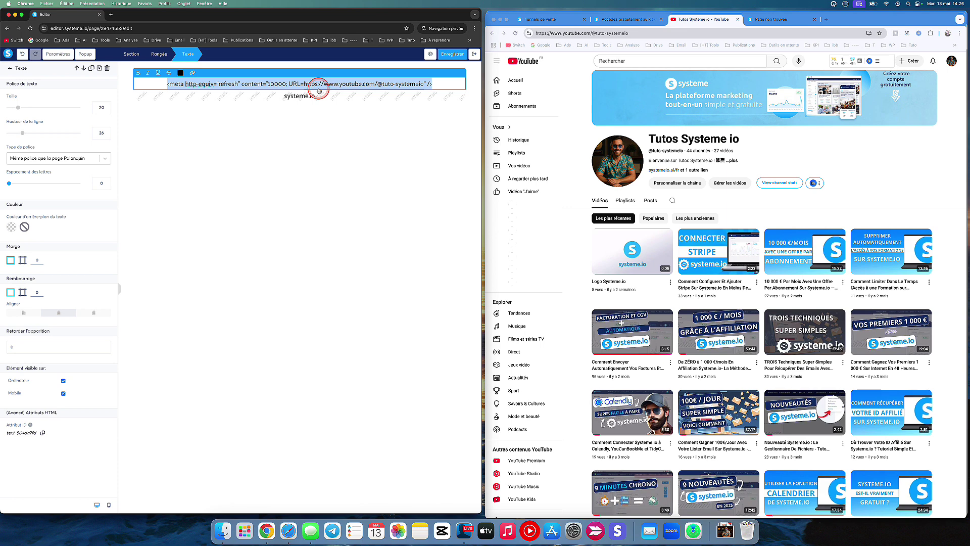
pyautogui.click(269, 104)
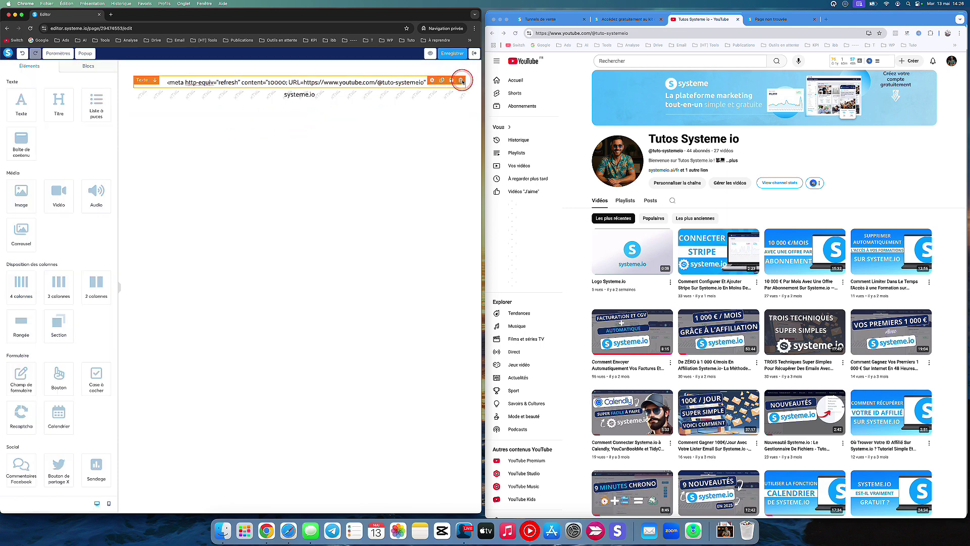
pyautogui.click(461, 81)
pyautogui.click(293, 69)
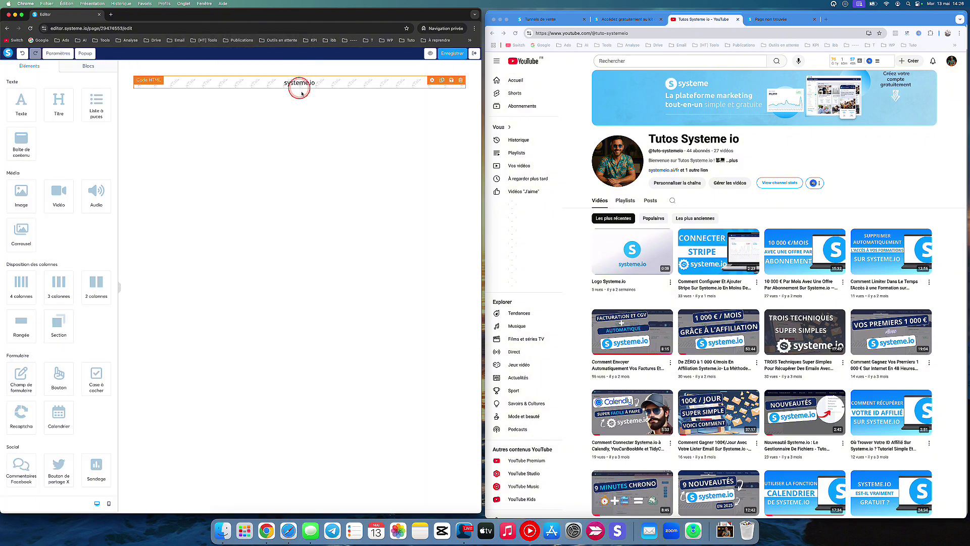
# - Replace the HTML code element's content with the copied meta refresh line, staying on the page
pyautogui.click(268, 84)
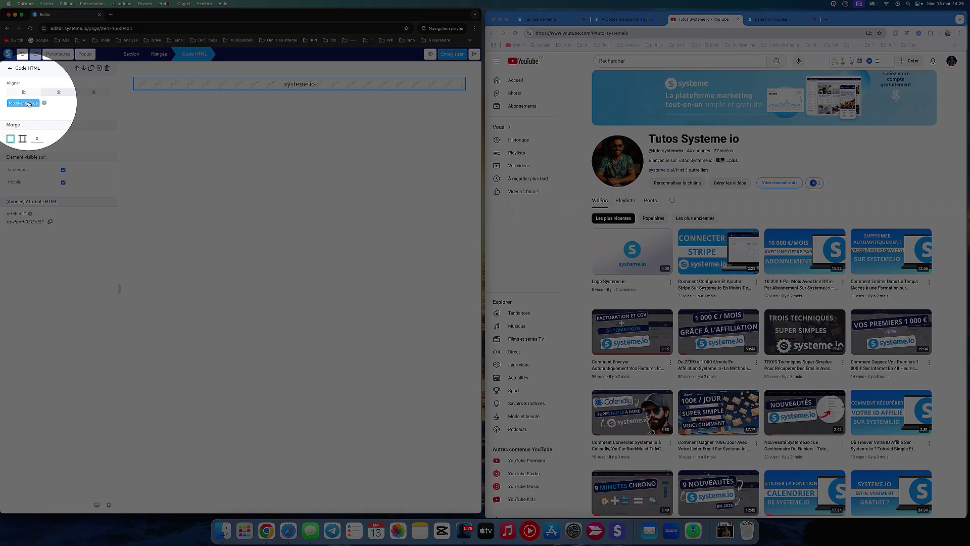
pyautogui.click(29, 103)
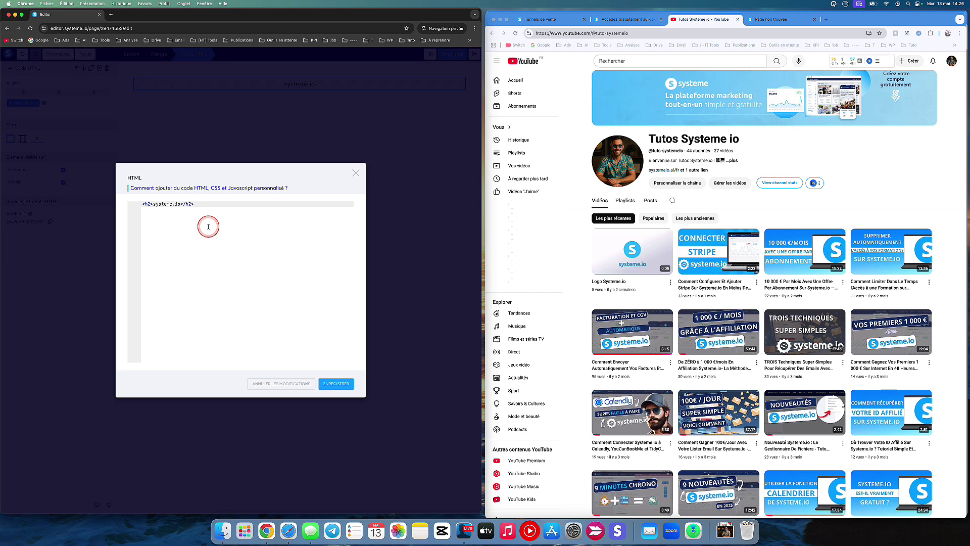
pyautogui.press('super+a')
pyautogui.press('BackSpace')
pyautogui.press('super+v')
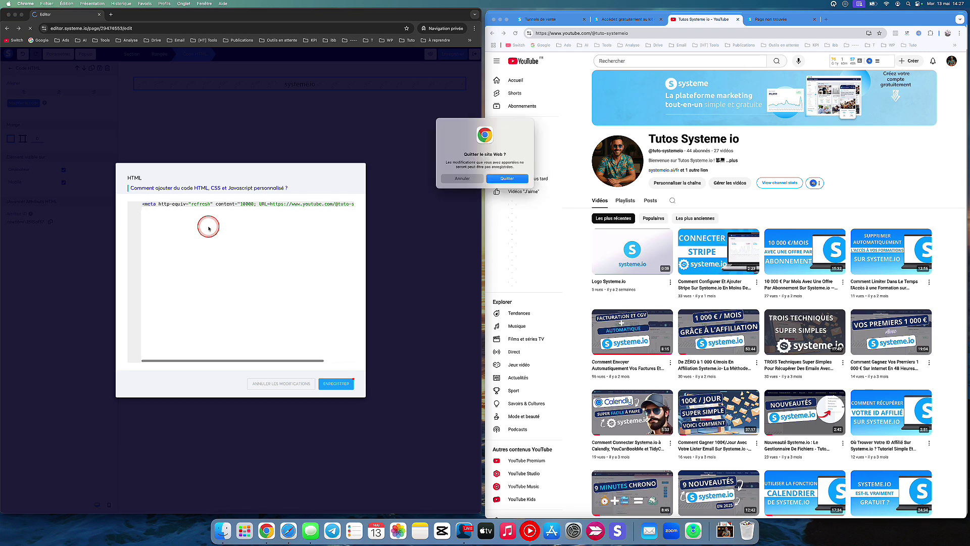
pyautogui.click(460, 179)
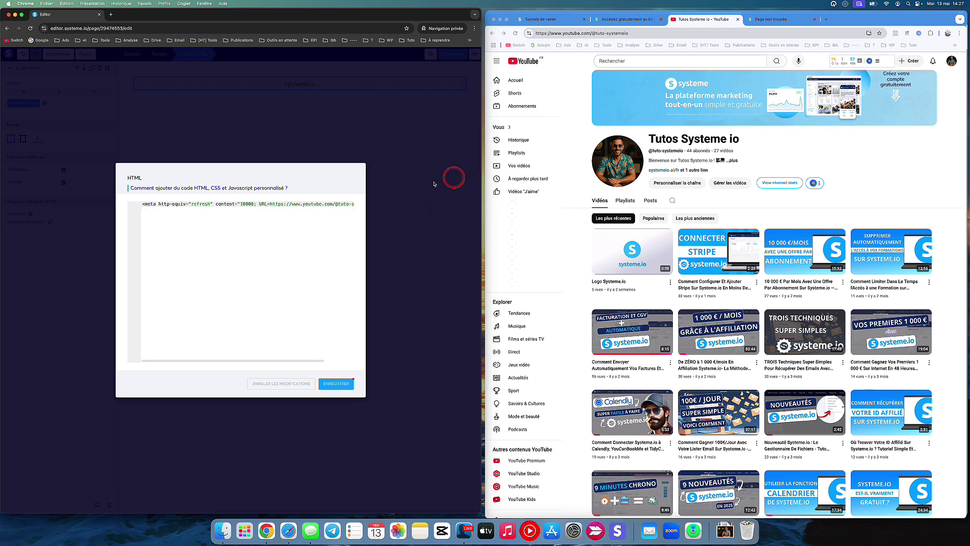
# - Set the meta tag's refresh delay to 0 and save the HTML code, staying on the page
pyautogui.click(224, 258)
pyautogui.hscroll(-5, 202, 243)
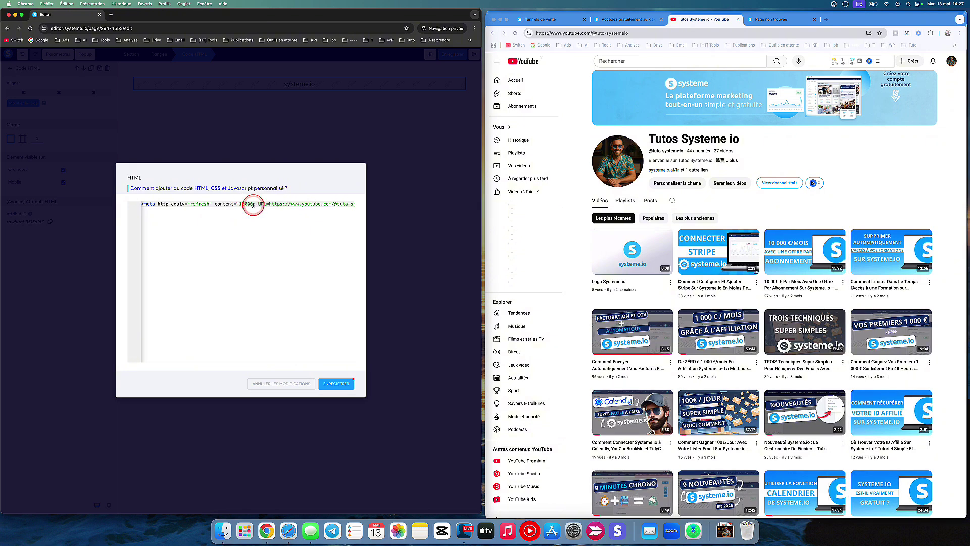
pyautogui.hscroll(1, 253, 204)
pyautogui.hscroll(4, 253, 204)
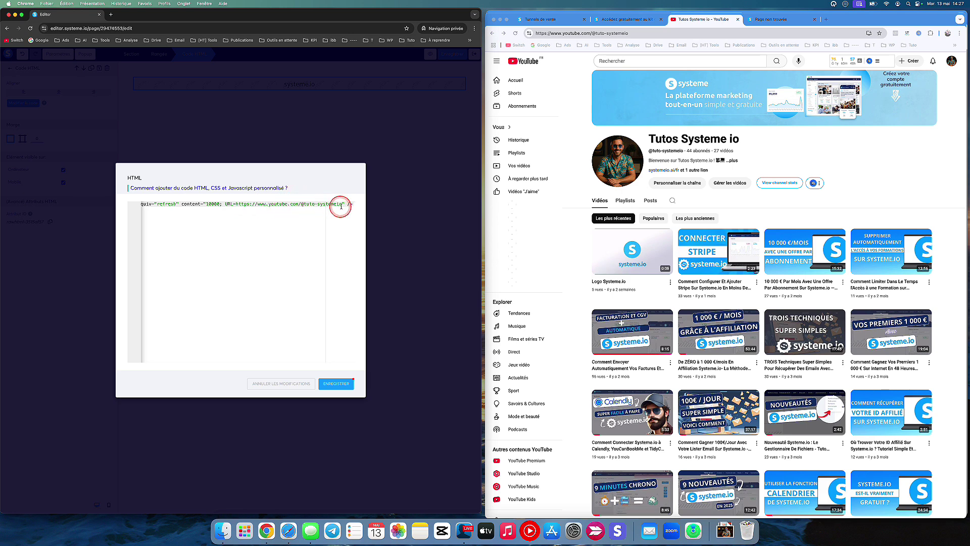
pyautogui.hscroll(-4, 236, 225)
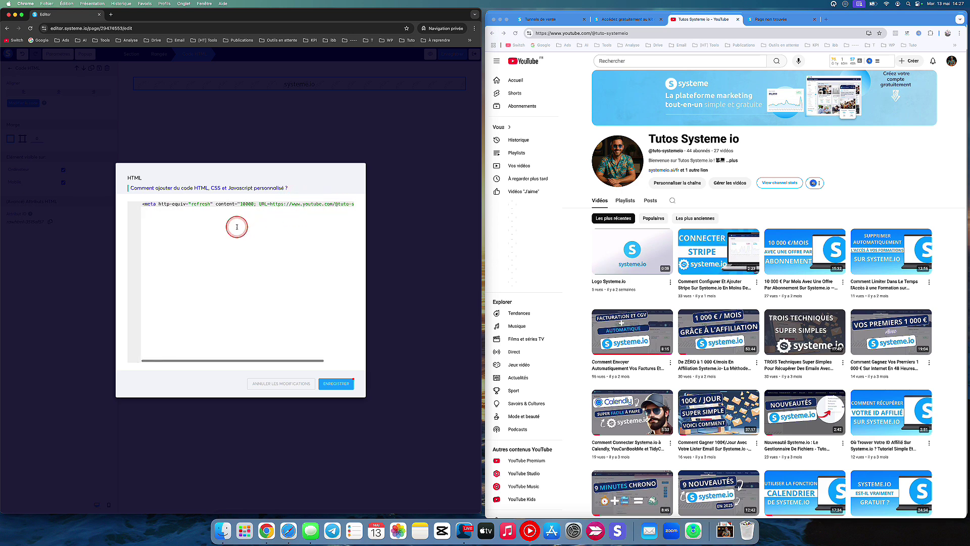
pyautogui.press('super+r')
pyautogui.click(462, 178)
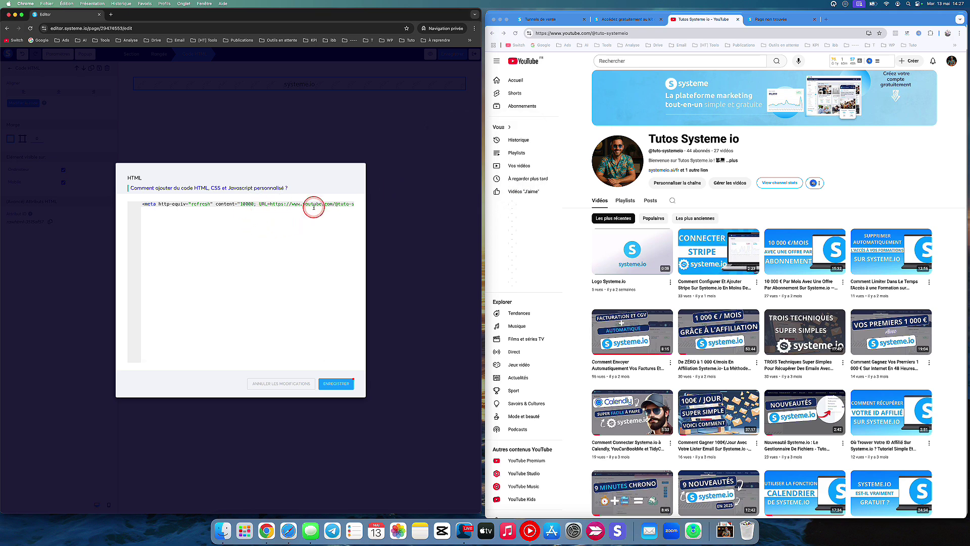
pyautogui.press('BackSpace')
pyautogui.press('BackSpace')
pyautogui.press('BackSpace')
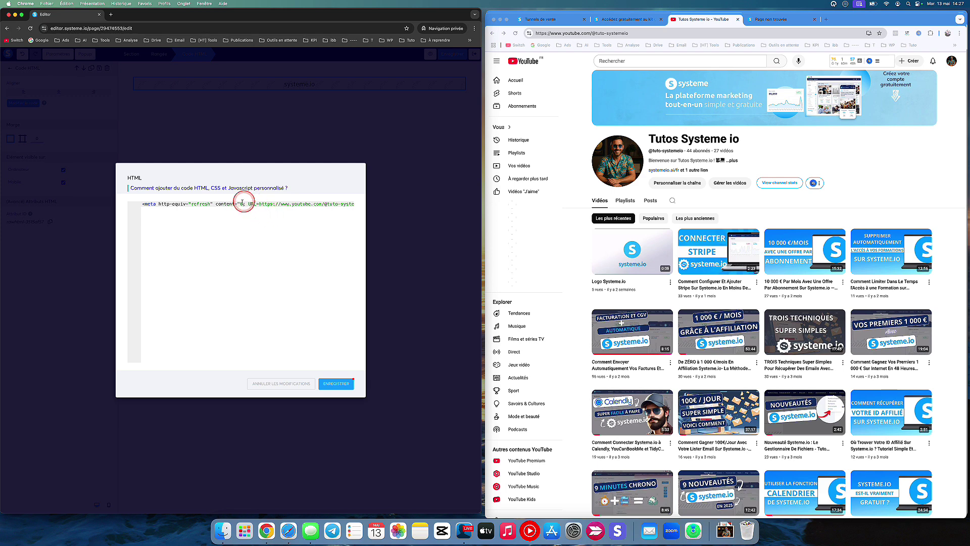
pyautogui.click(337, 384)
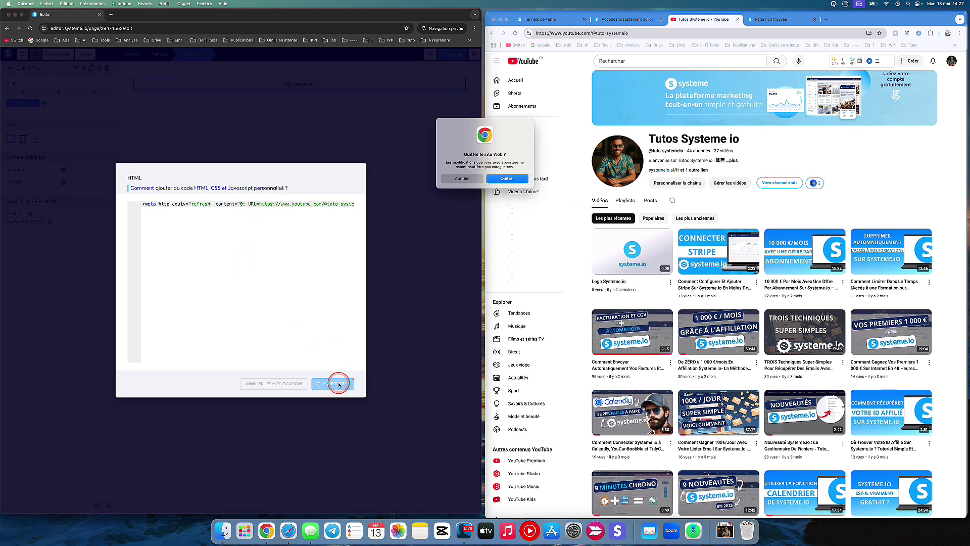
pyautogui.click(463, 179)
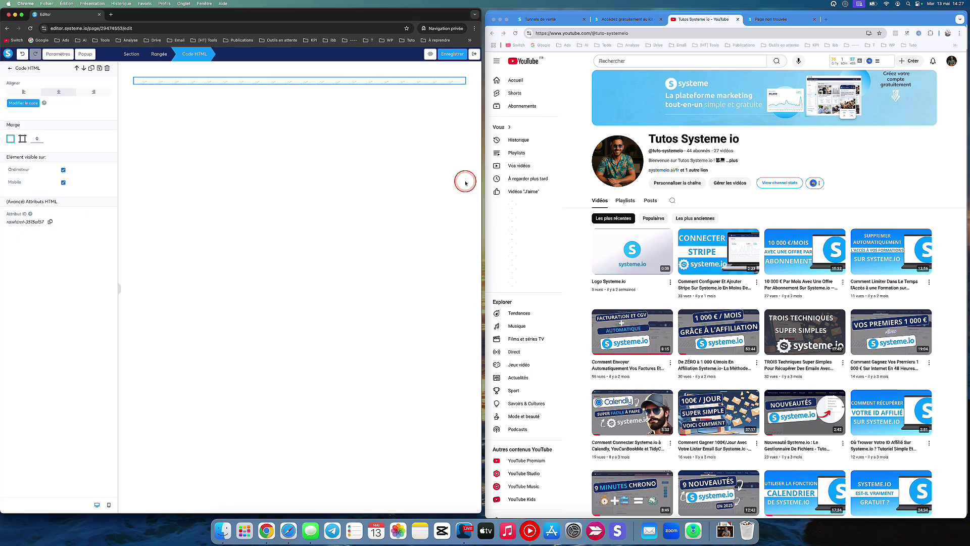
# - Save the page and set its SEO title to Tutos Systeme.io in the page settings
pyautogui.click(449, 55)
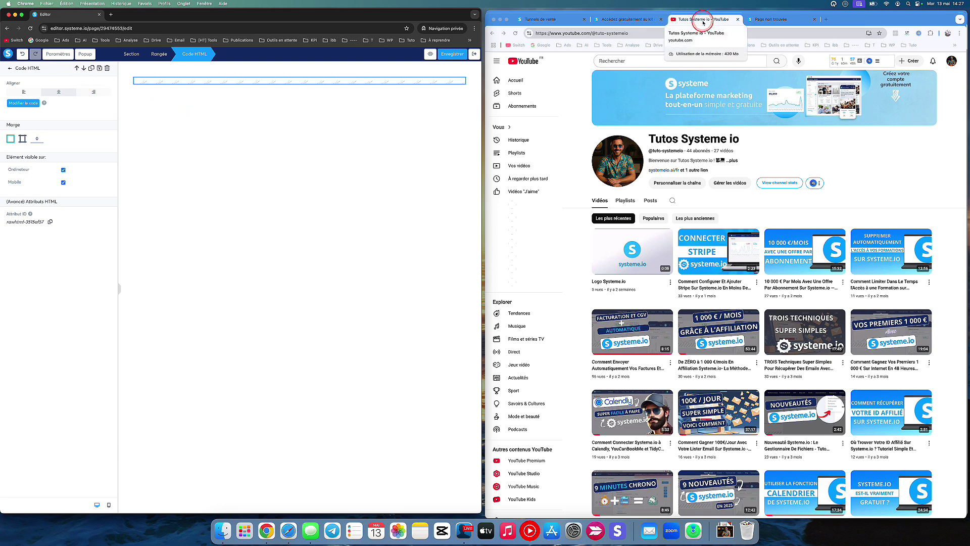
pyautogui.click(59, 55)
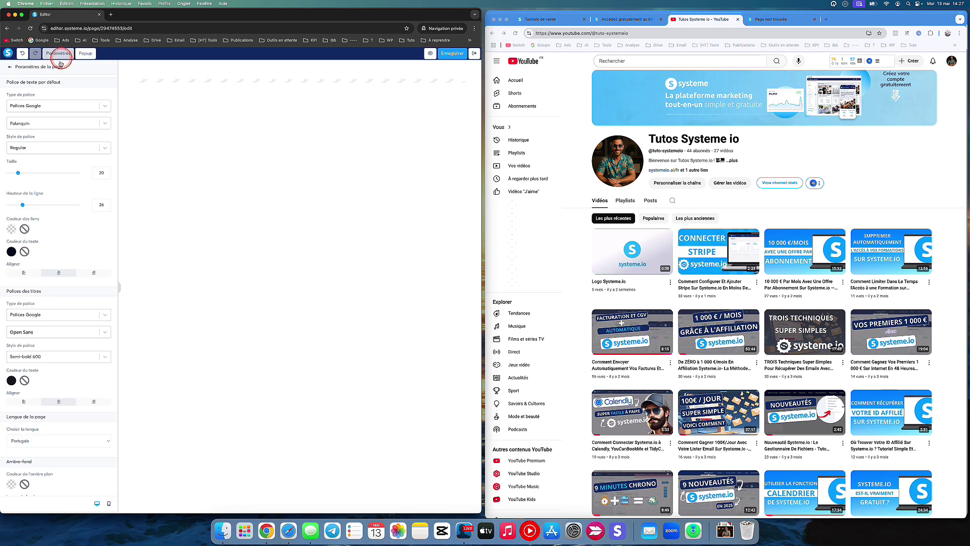
pyautogui.scroll(-5, 46, 344)
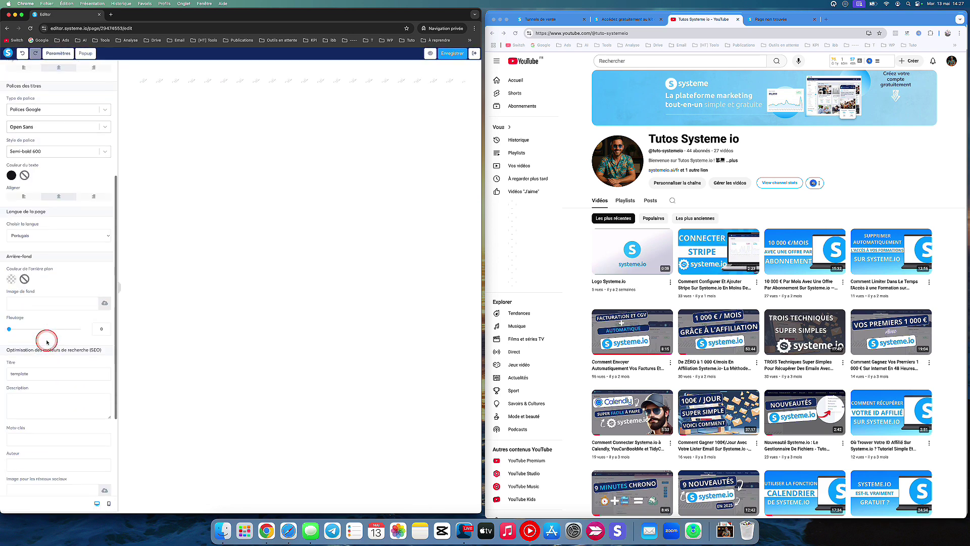
pyautogui.click(53, 372)
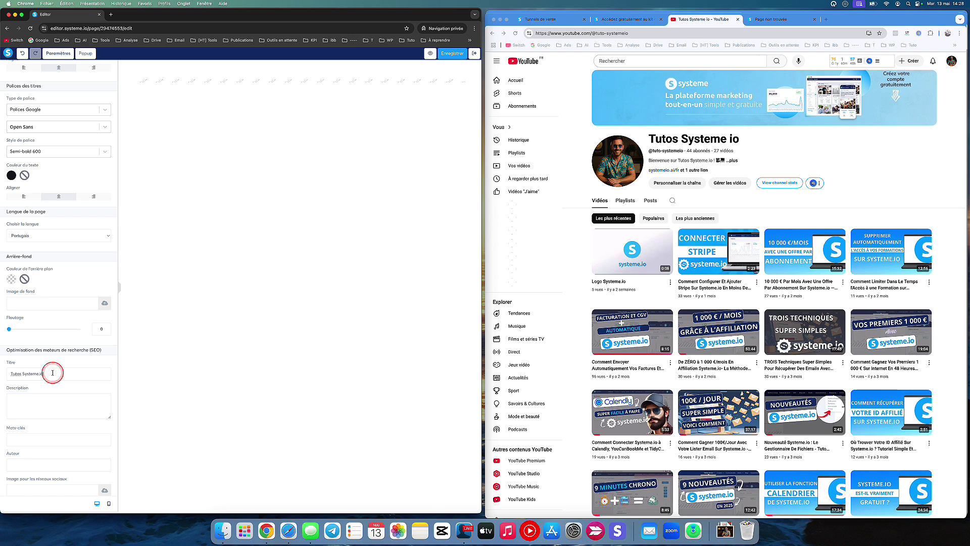
pyautogui.click(177, 338)
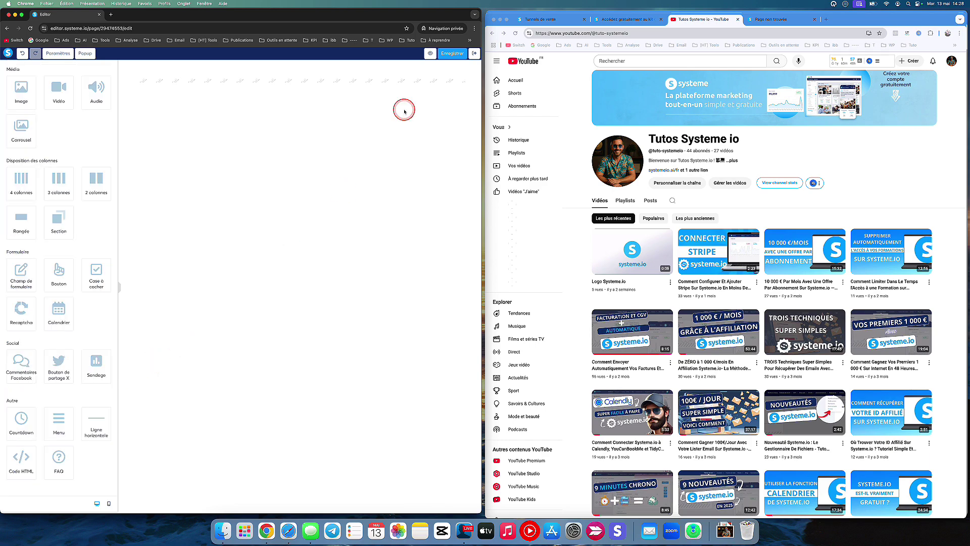
# - Review the meta refresh line in the HTML code element, save the code and save the page
pyautogui.click(344, 82)
pyautogui.click(24, 104)
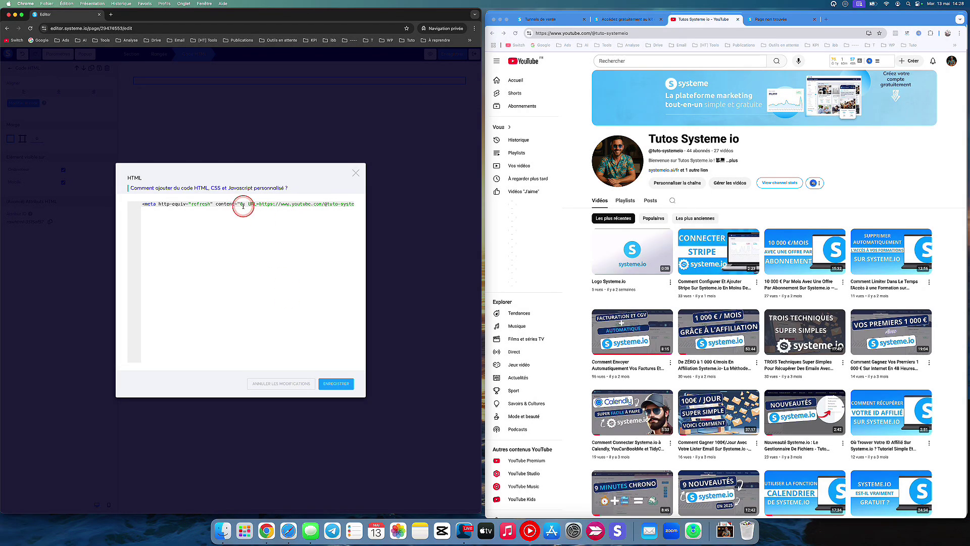
pyautogui.click(299, 213)
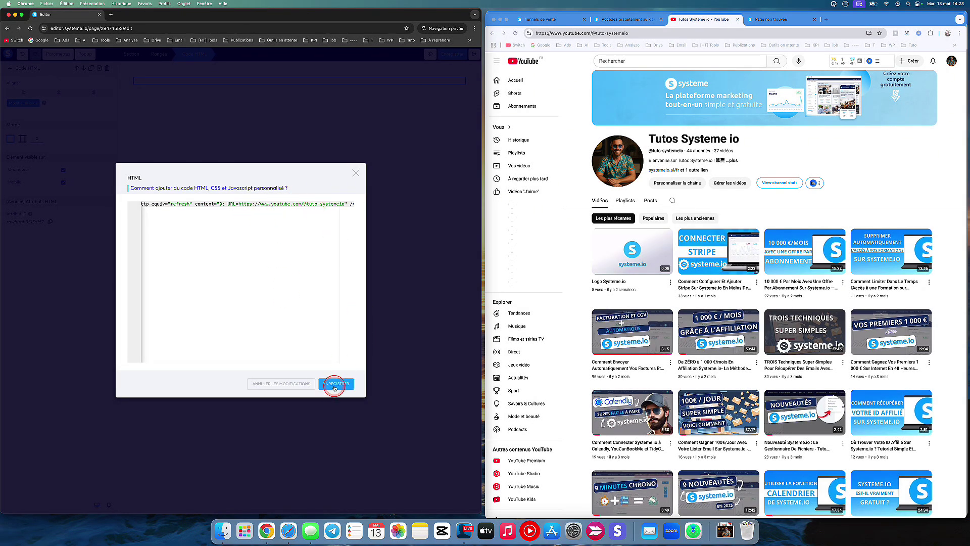
pyautogui.click(335, 385)
pyautogui.click(445, 55)
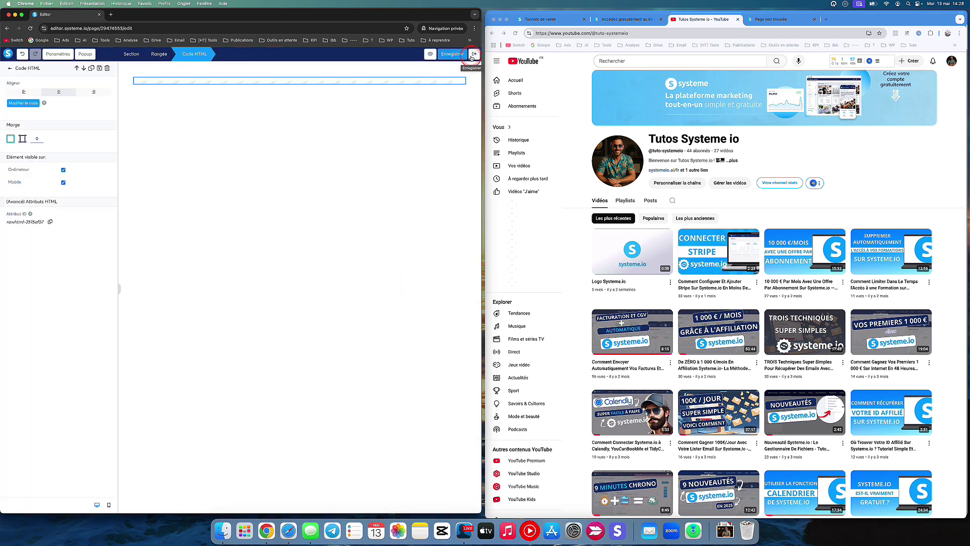
# - Leave the page editor and copy the link of the Youtube funnel step
pyautogui.click(755, 23)
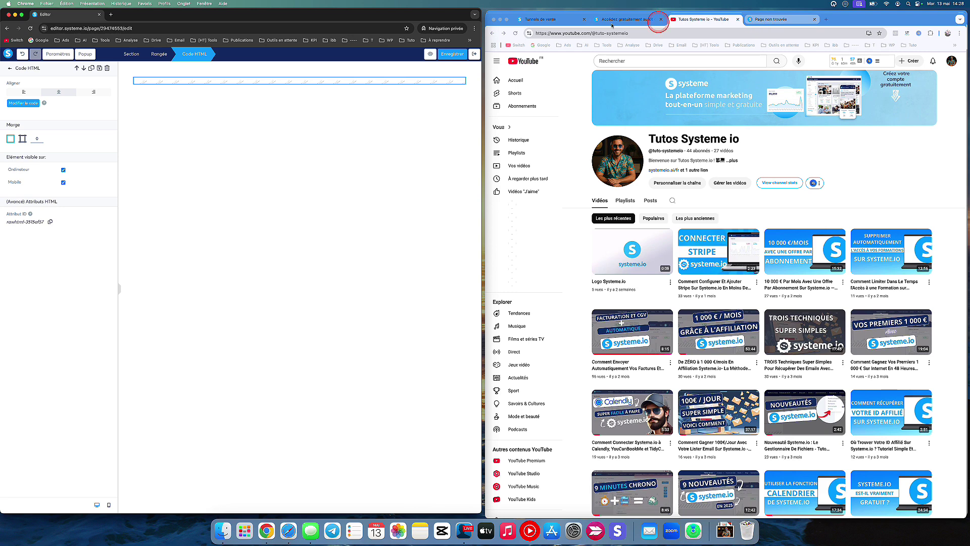
pyautogui.click(475, 56)
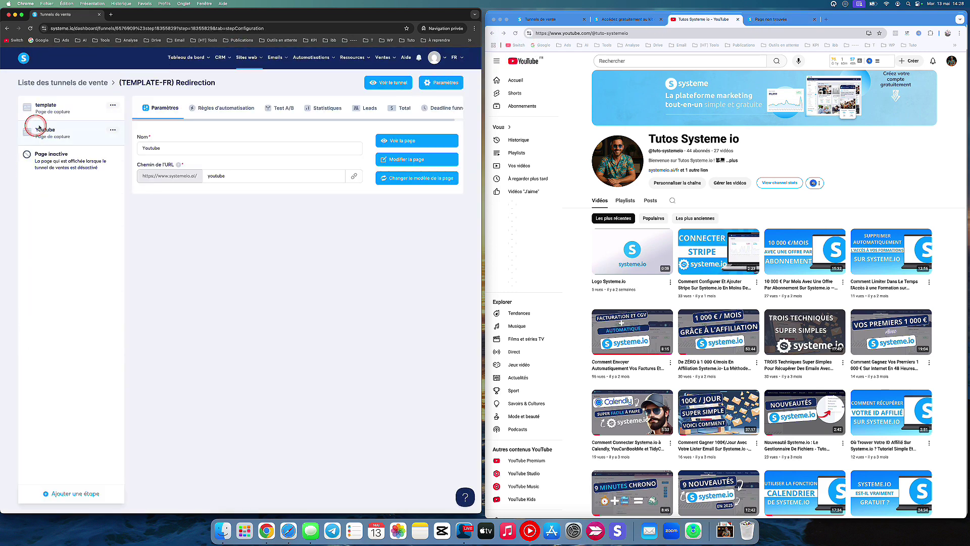
pyautogui.click(61, 137)
pyautogui.click(354, 179)
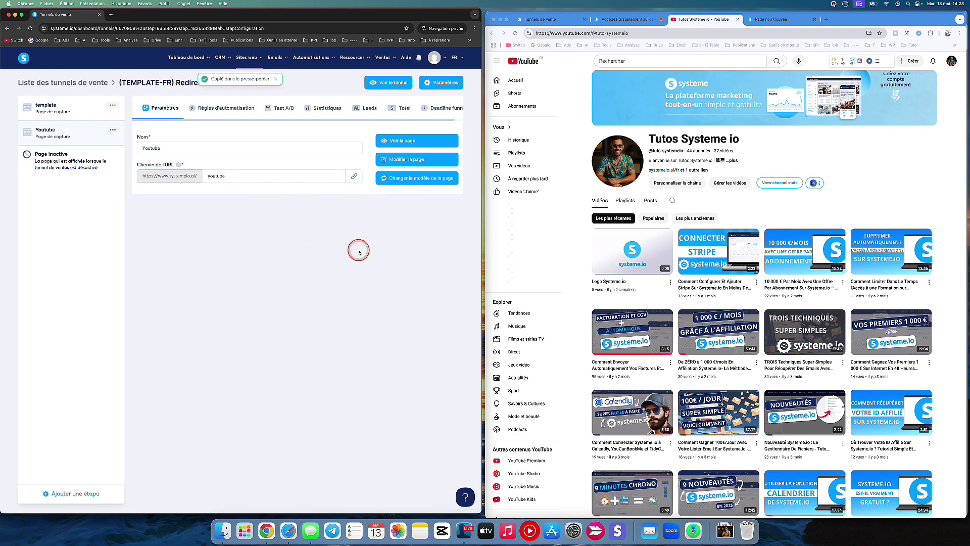
pyautogui.click(781, 19)
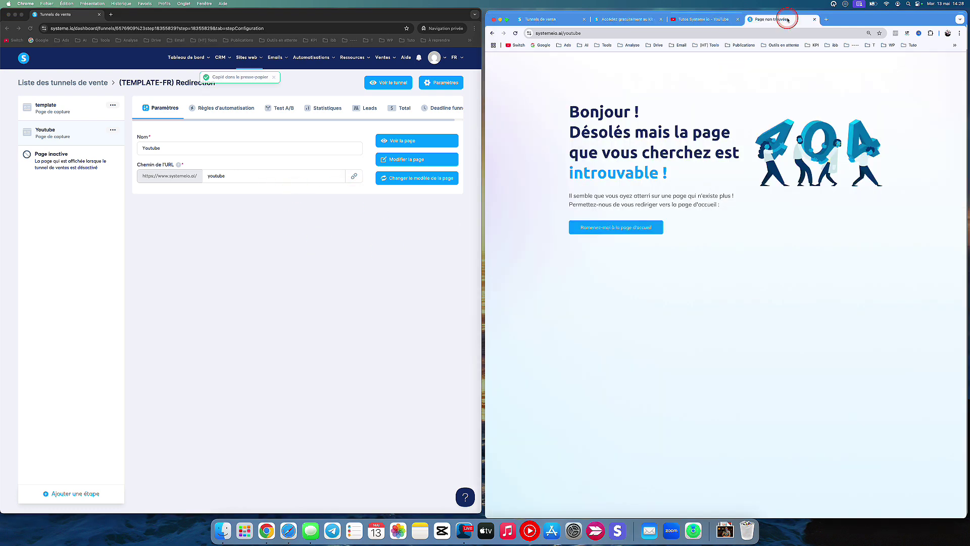
pyautogui.click(815, 19)
pyautogui.click(750, 20)
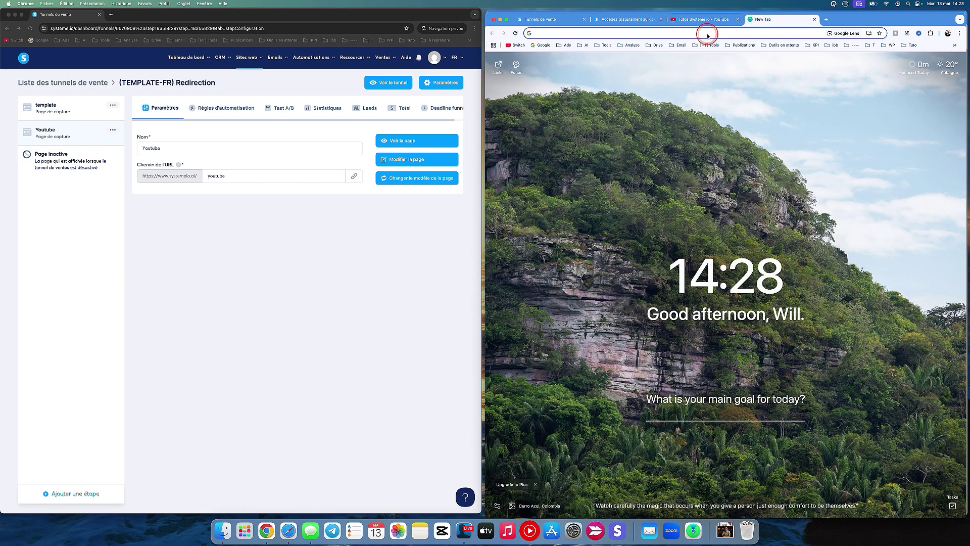
pyautogui.write('https://www.systemeio.ai/youtube')
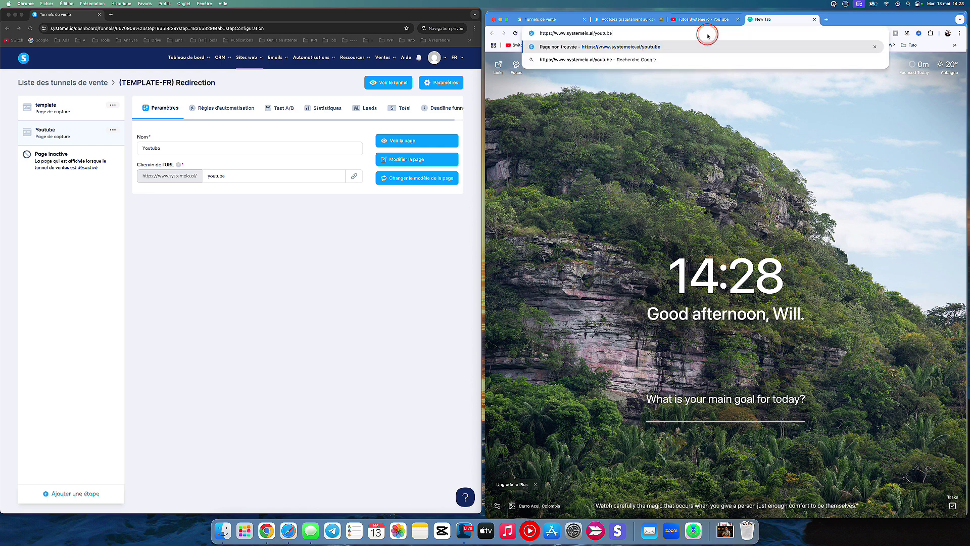
pyautogui.press('Return')
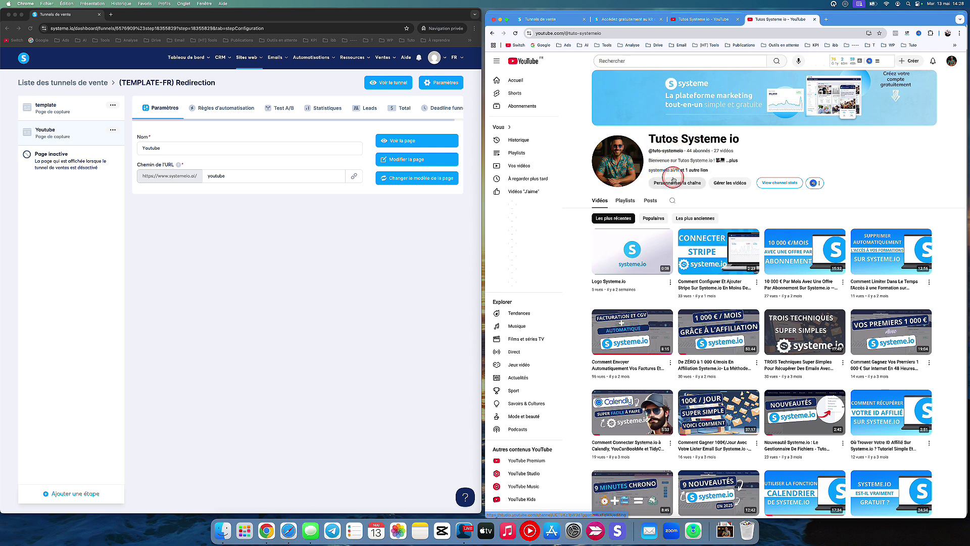
# - Duplicate the template step within the (TEMPLATE-FR) Redirection funnel
pyautogui.click(427, 249)
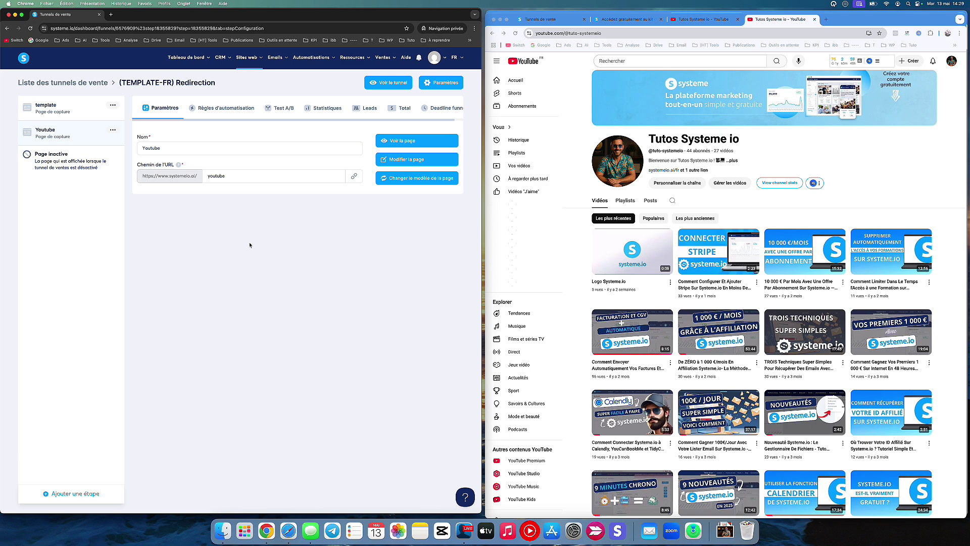
pyautogui.click(112, 130)
pyautogui.click(113, 105)
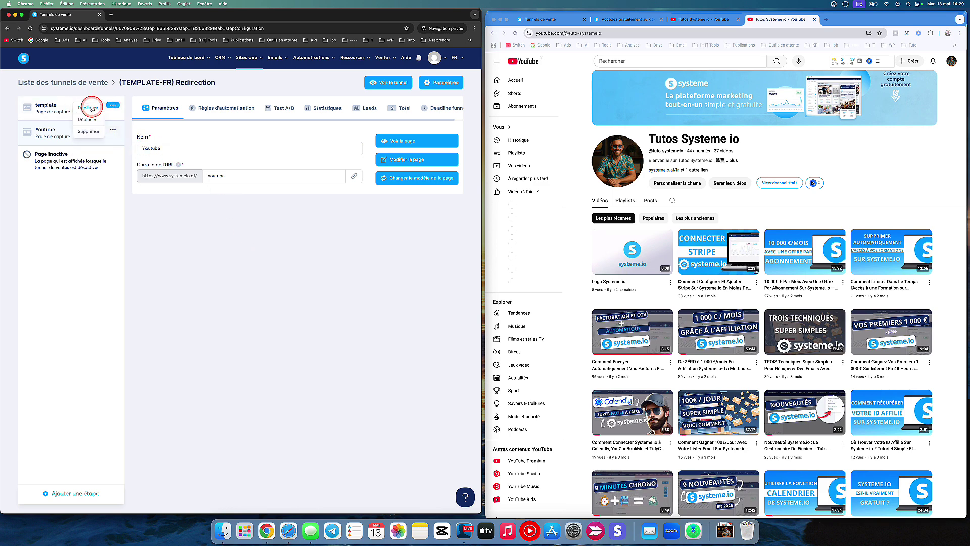
pyautogui.click(92, 108)
pyautogui.click(281, 299)
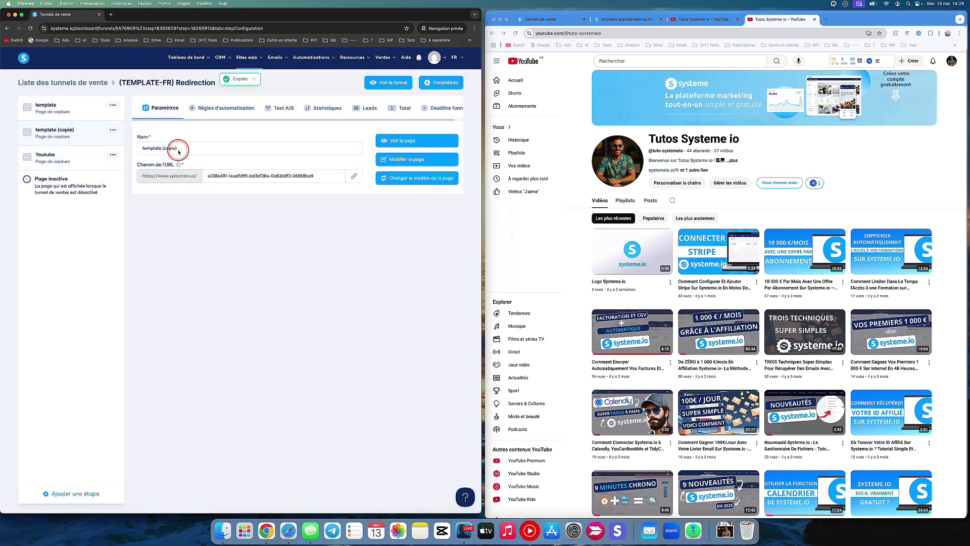
# - Rename the duplicated step Offre affilié and set its URL path to offre-affilie
pyautogui.tripleClick(178, 148)
pyautogui.write('Offre affilié')
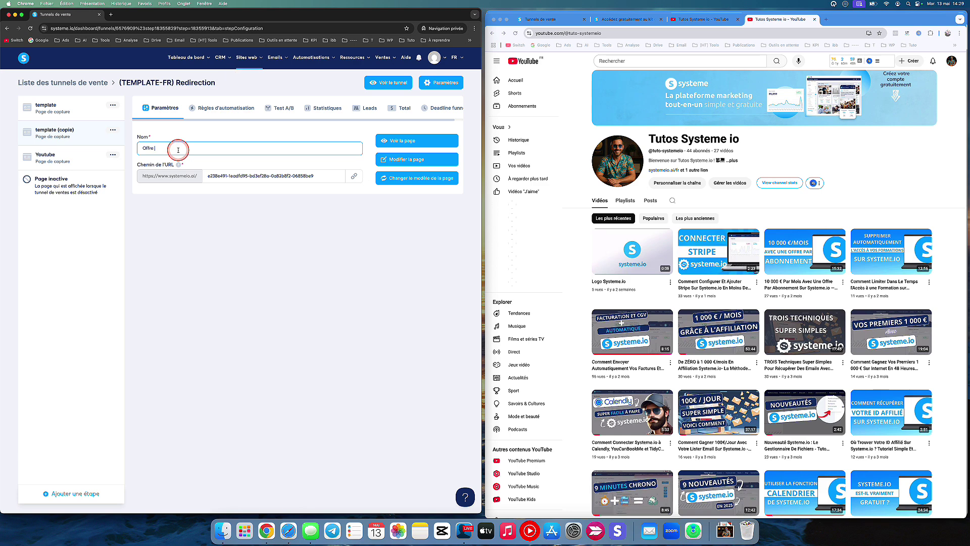
pyautogui.tripleClick(244, 176)
pyautogui.write('offre-affilié')
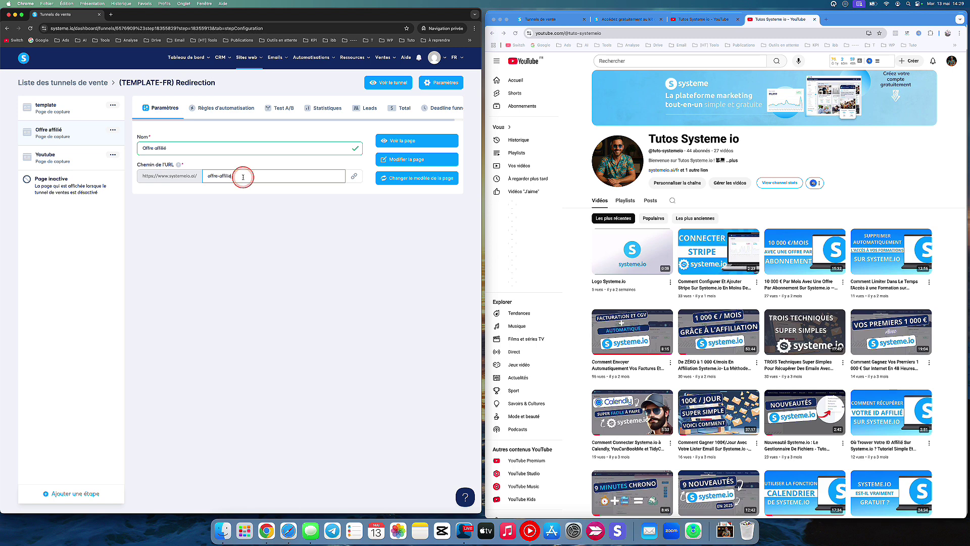
pyautogui.click(267, 201)
# - Open the Offre affilié page for editing and try to clear the destination URL in the meta refresh text
pyautogui.click(416, 159)
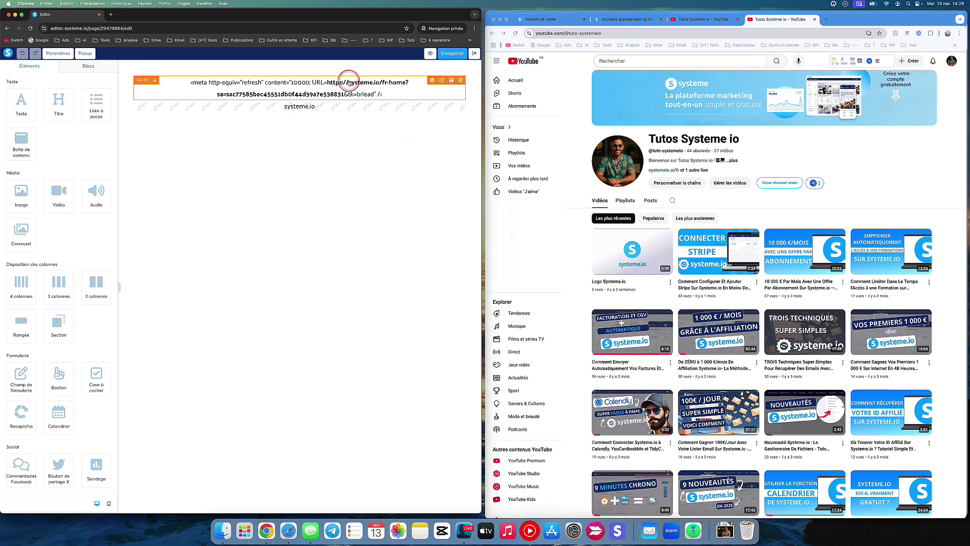
pyautogui.click(349, 83)
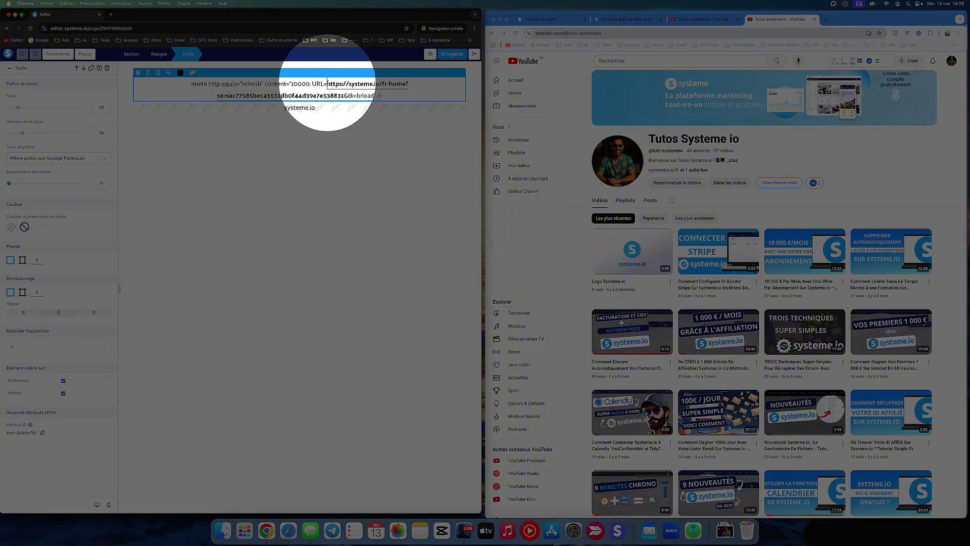
pyautogui.click(328, 86)
pyautogui.doubleClick(328, 86)
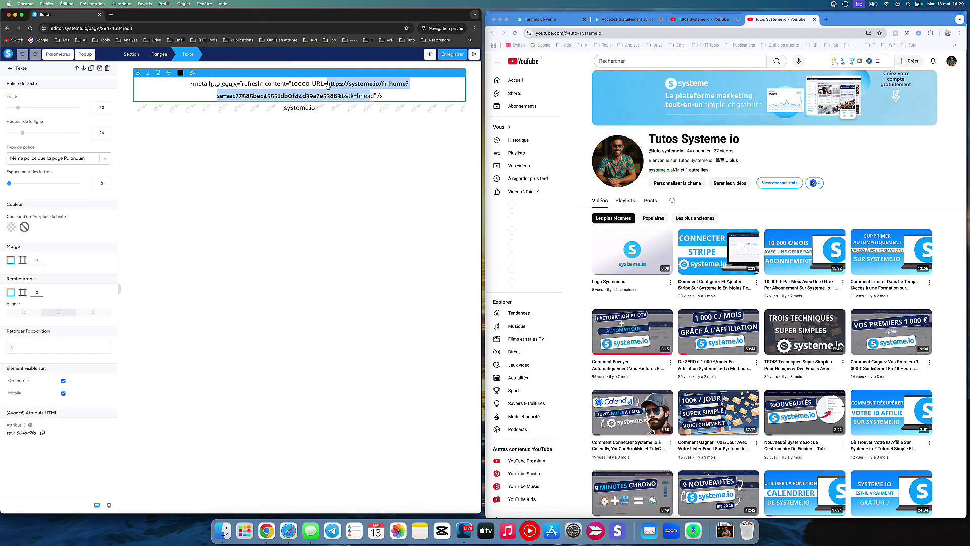
pyautogui.press('BackSpace')
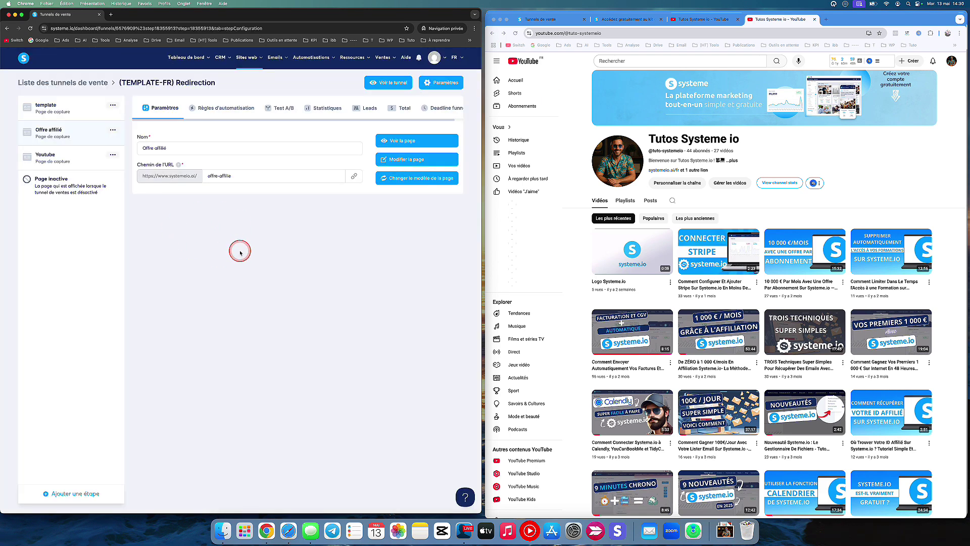
# - Reopen the Offre affilié page in the editor, inspect the delay in its meta refresh text and exit without editing
pyautogui.click(50, 156)
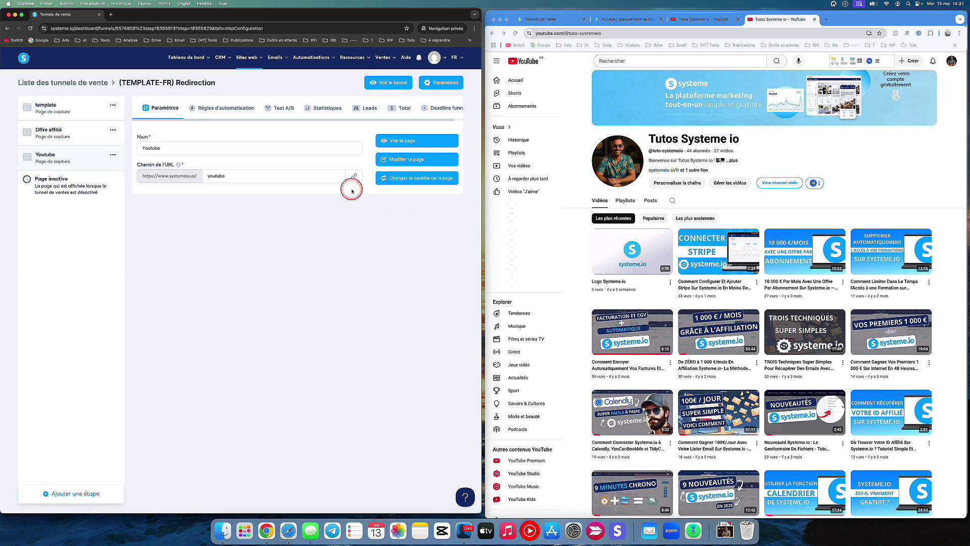
pyautogui.click(412, 160)
pyautogui.click(286, 84)
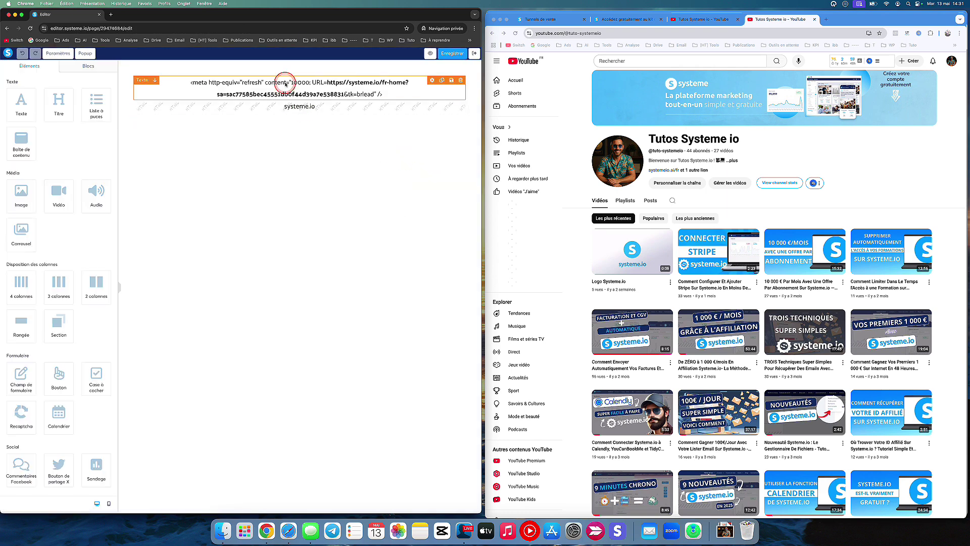
pyautogui.click(299, 88)
pyautogui.click(474, 53)
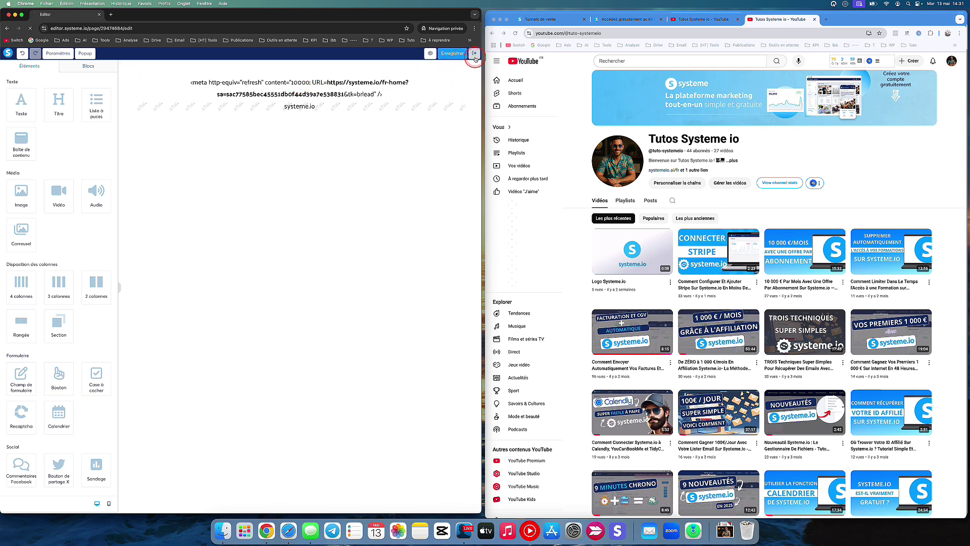
# - Select the Youtube step, try to open its page for editing, and return to the funnel
pyautogui.click(52, 153)
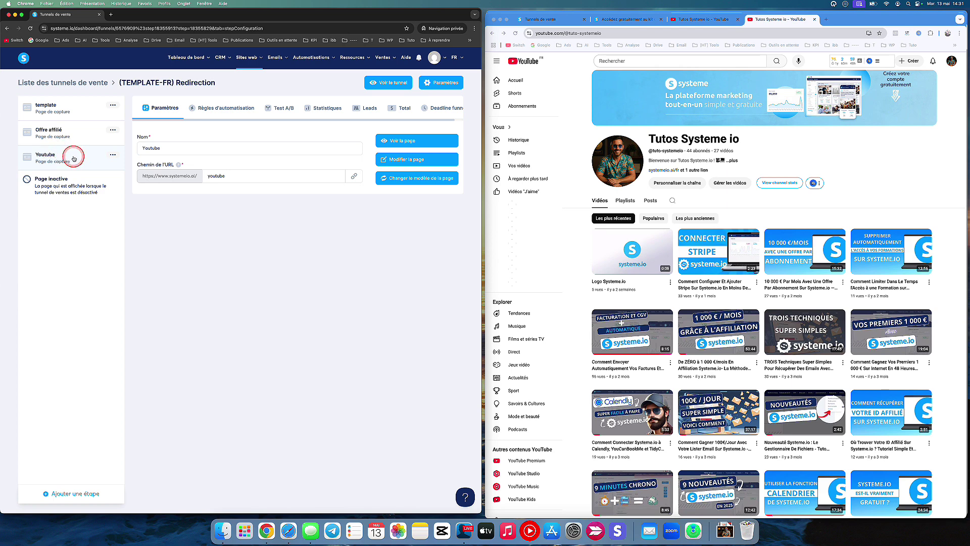
pyautogui.click(343, 180)
pyautogui.click(395, 161)
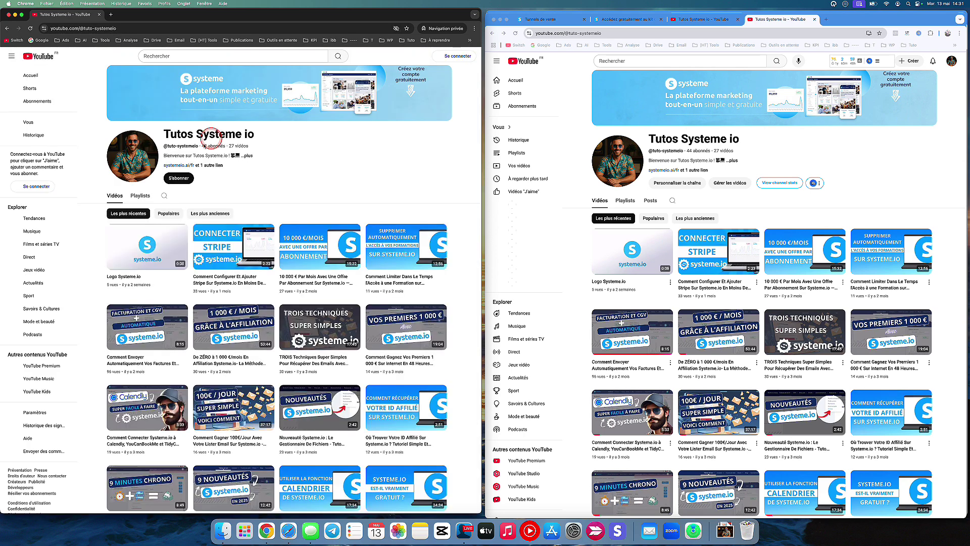
pyautogui.click(221, 188)
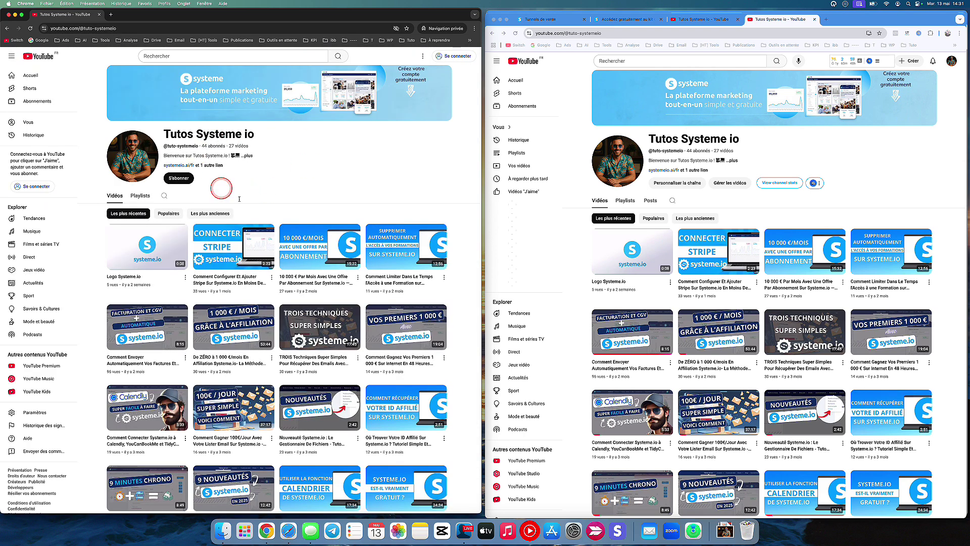
pyautogui.click(320, 182)
pyautogui.click(302, 198)
pyautogui.click(7, 29)
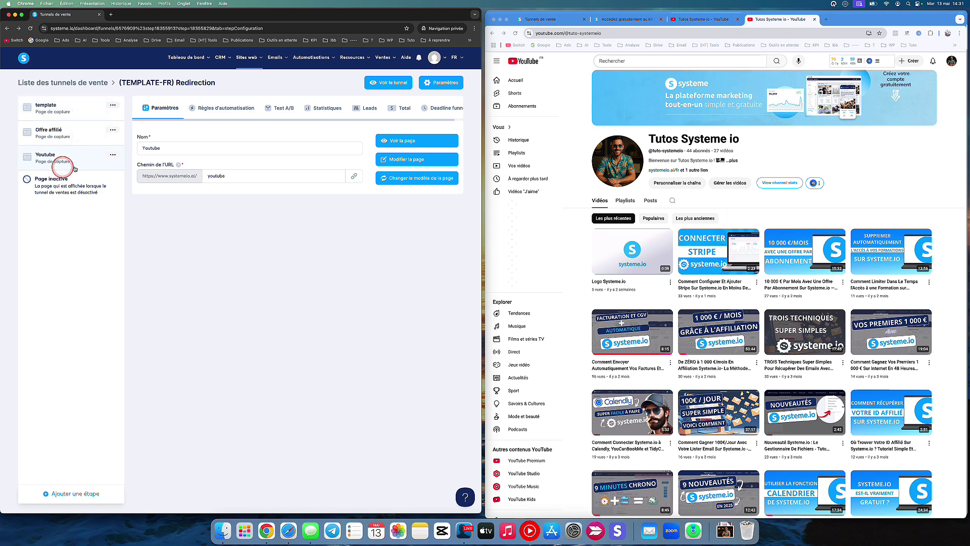
# - Try once more to edit the Youtube step's page and go back to its funnel settings
pyautogui.click(113, 155)
pyautogui.click(217, 177)
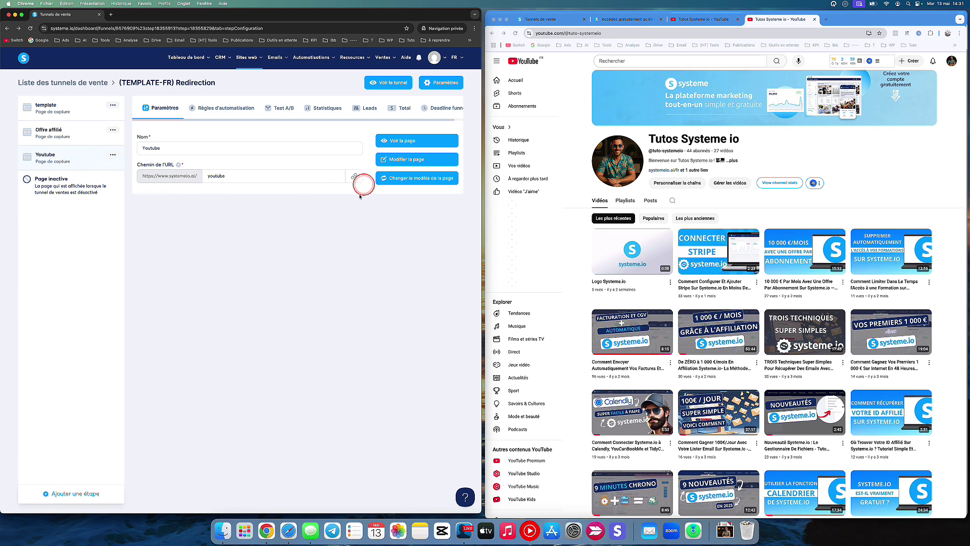
pyautogui.click(395, 163)
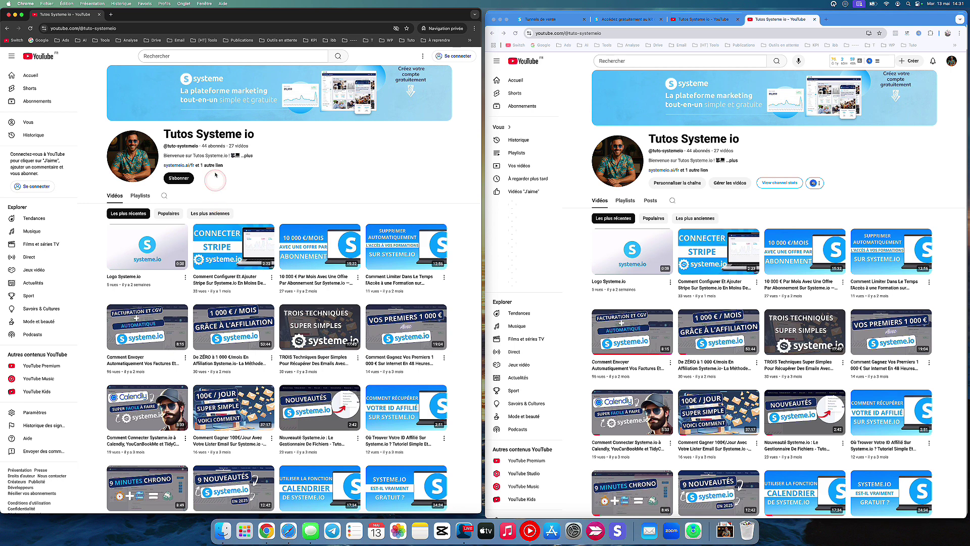
pyautogui.click(9, 29)
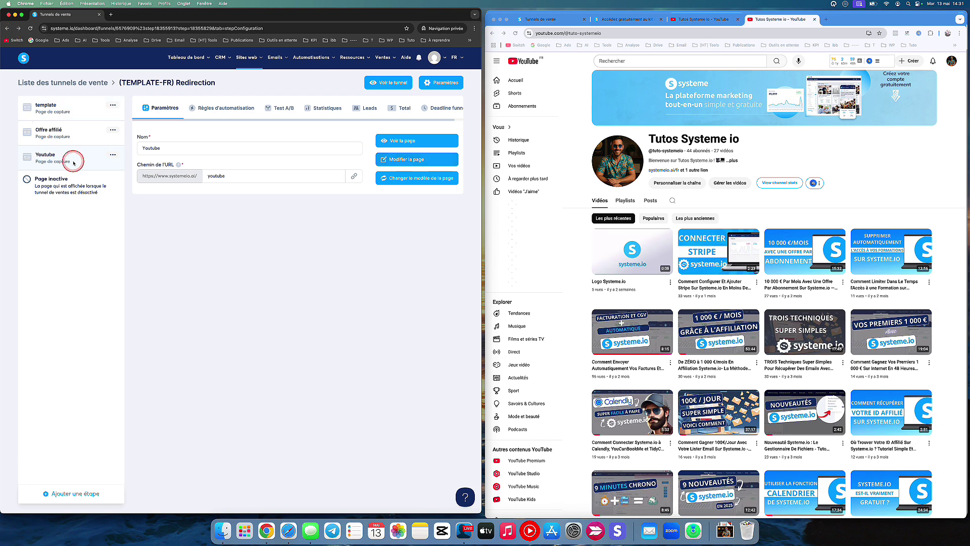
# - Delete the Youtube step from the redirection funnel and confirm its removal
pyautogui.click(113, 155)
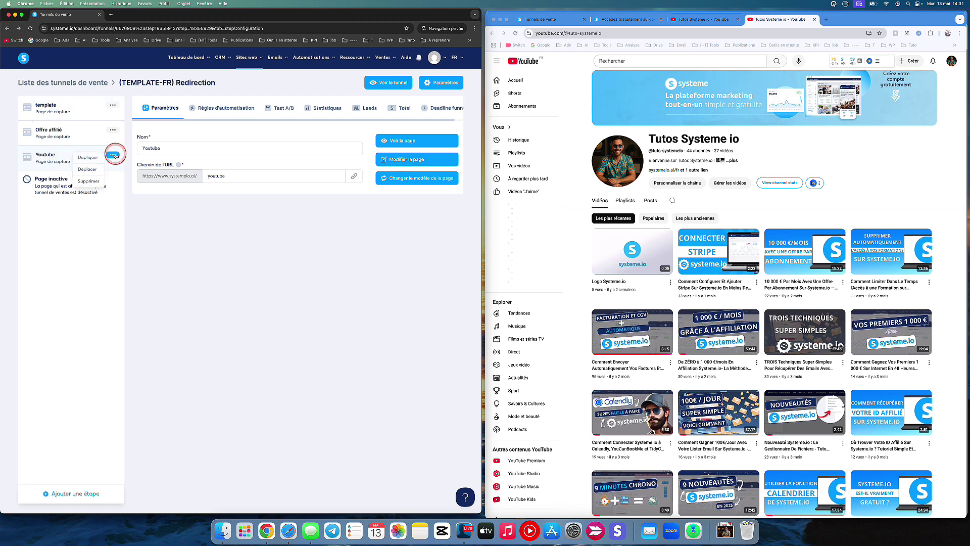
pyautogui.click(91, 184)
pyautogui.click(285, 299)
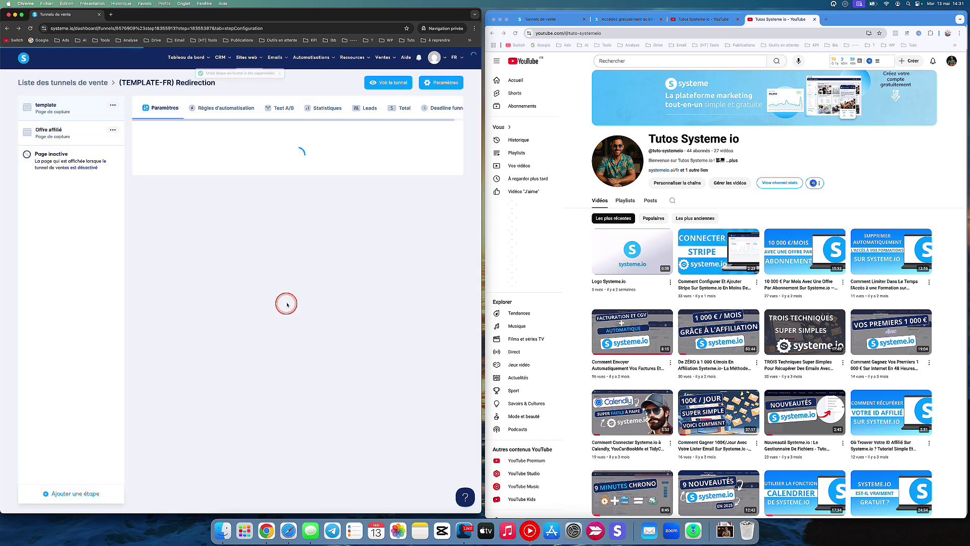
# - Duplicate the template step in the redirection funnel
pyautogui.click(113, 105)
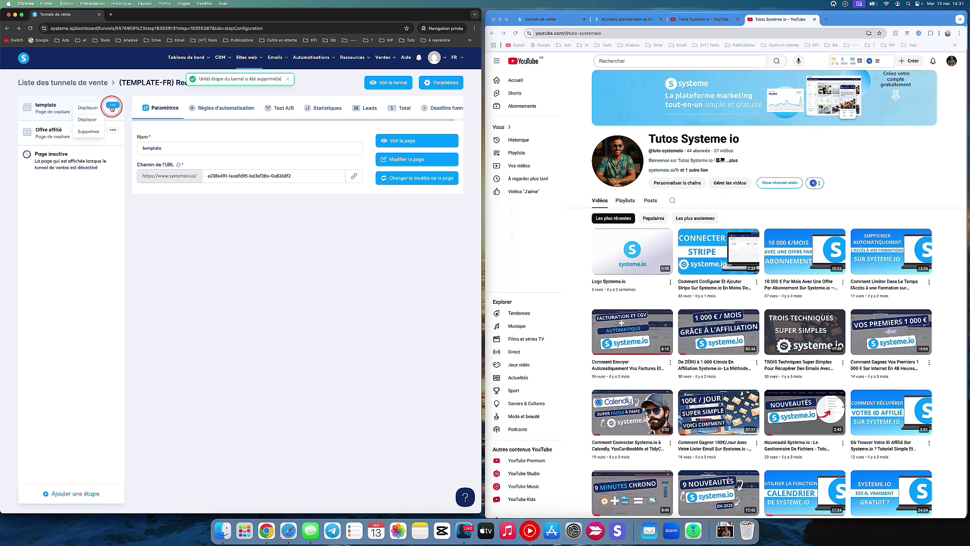
pyautogui.click(91, 112)
pyautogui.click(267, 302)
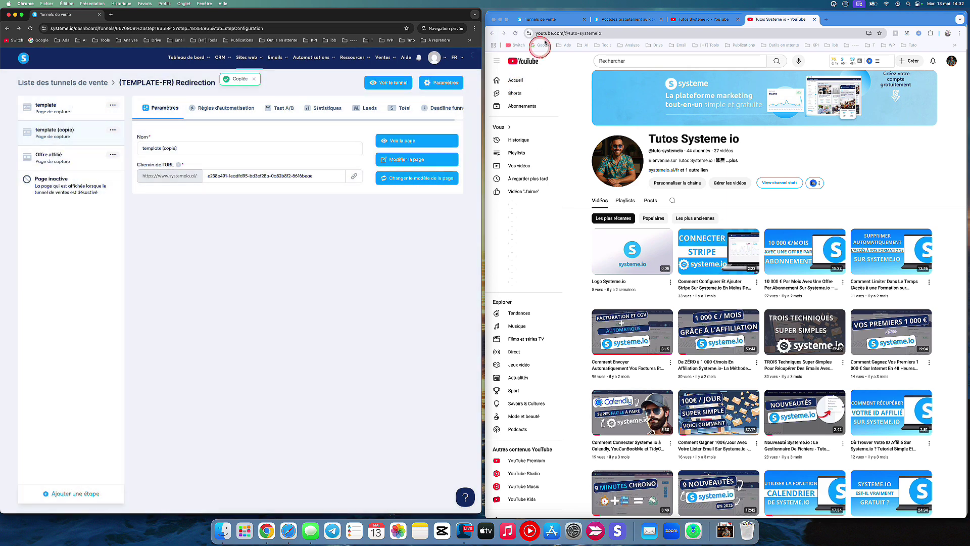
# - Copy the YouTube channel's address, and save the duplicated step with the name Youtube and the URL path youtube
pyautogui.click(558, 32)
pyautogui.press('super+c')
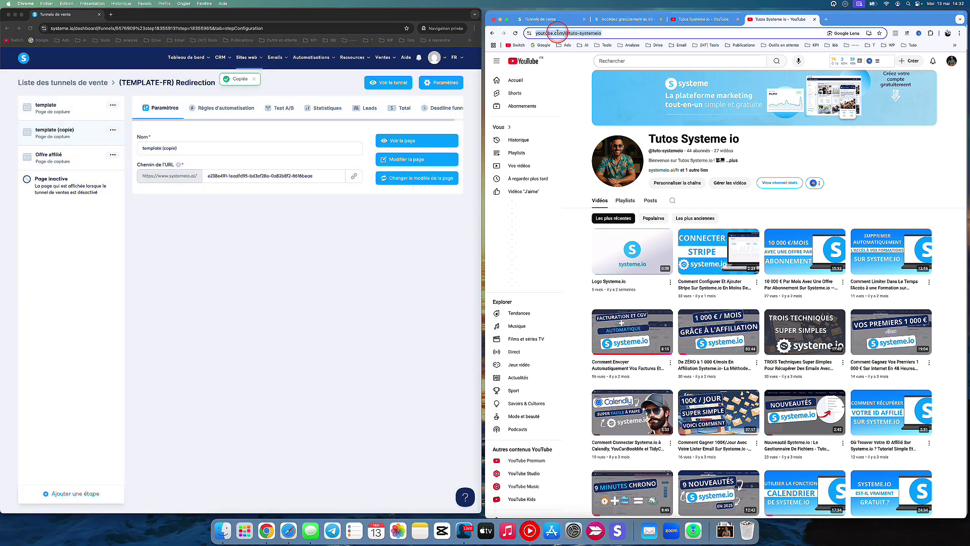
pyautogui.tripleClick(167, 149)
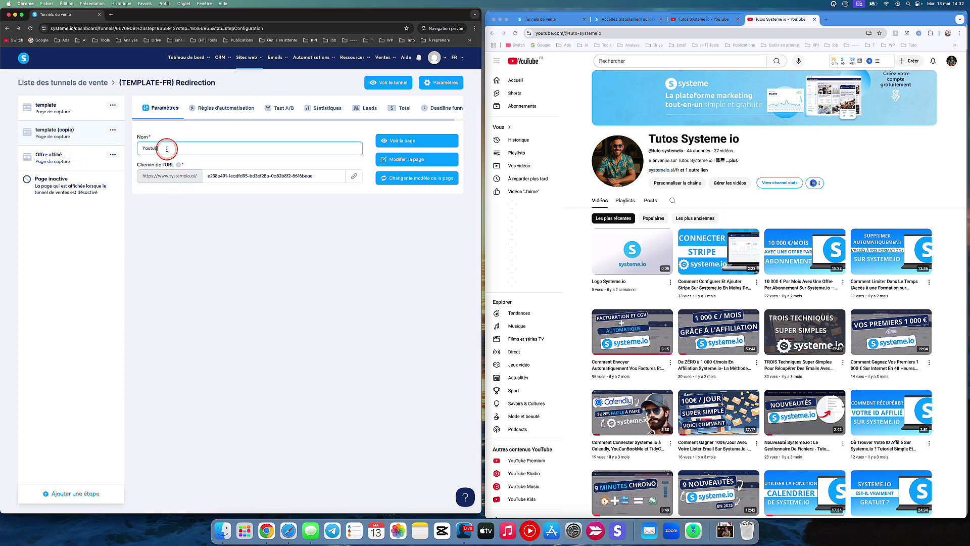
pyautogui.write('Youtube')
pyautogui.click(218, 177)
pyautogui.tripleClick(218, 177)
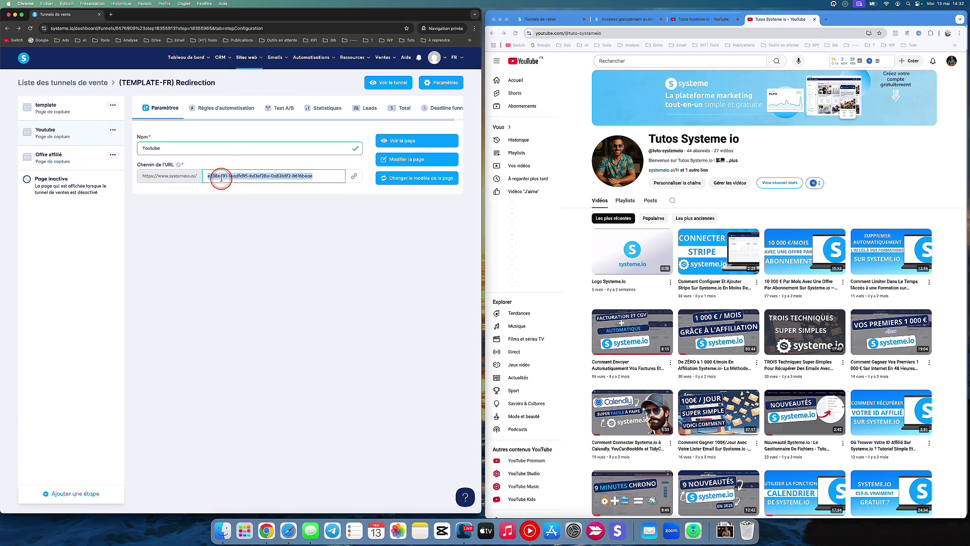
pyautogui.write('youtube')
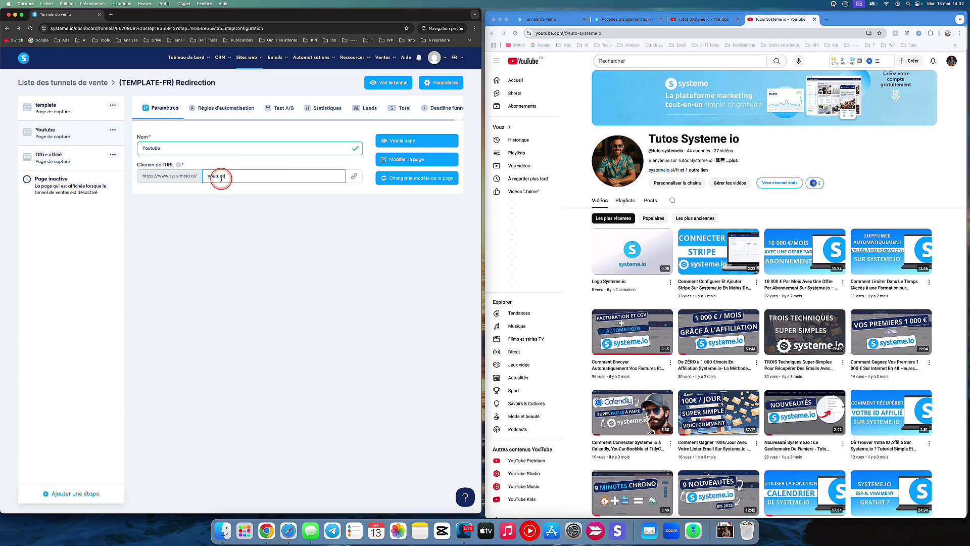
pyautogui.click(245, 228)
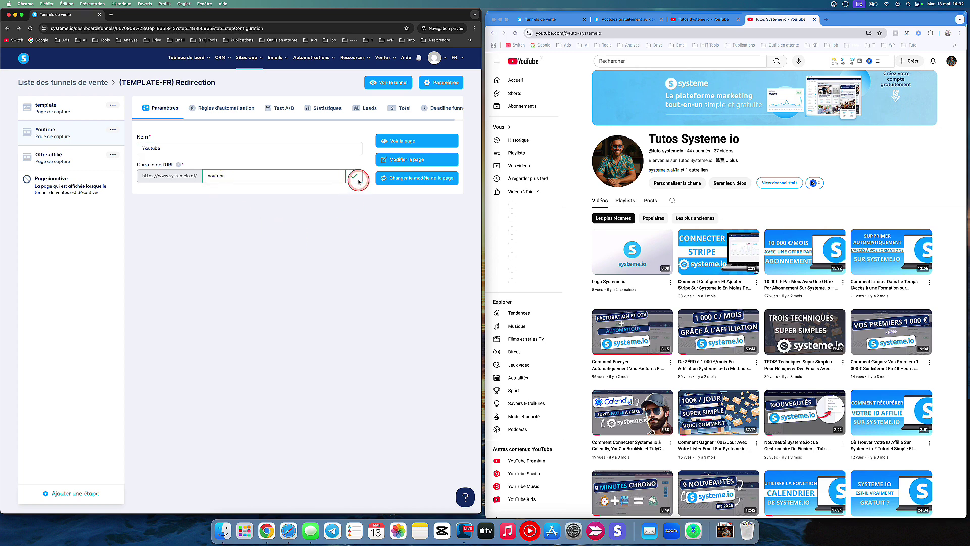
pyautogui.click(392, 161)
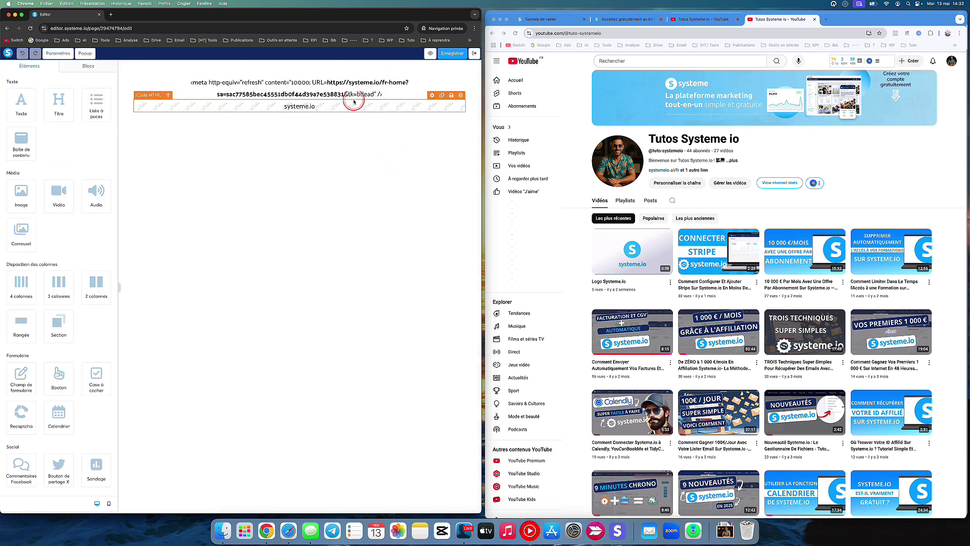
pyautogui.click(352, 96)
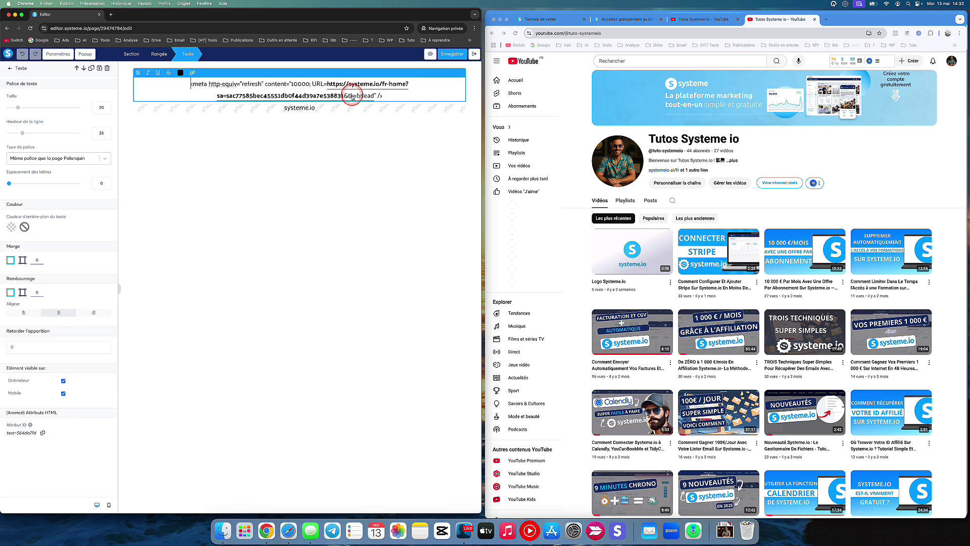
pyautogui.keyDown('shift'); pyautogui.click(327, 84); pyautogui.keyUp('shift')
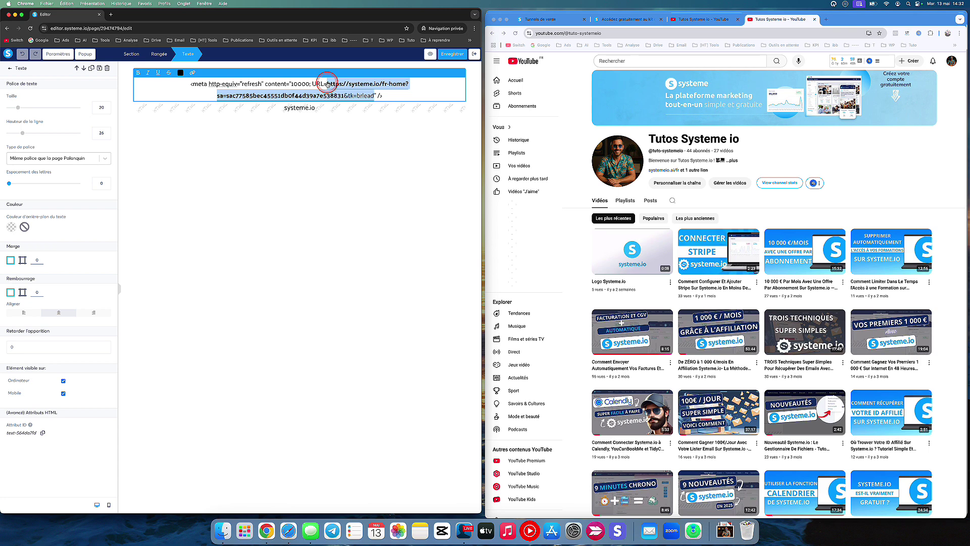
pyautogui.press('BackSpace')
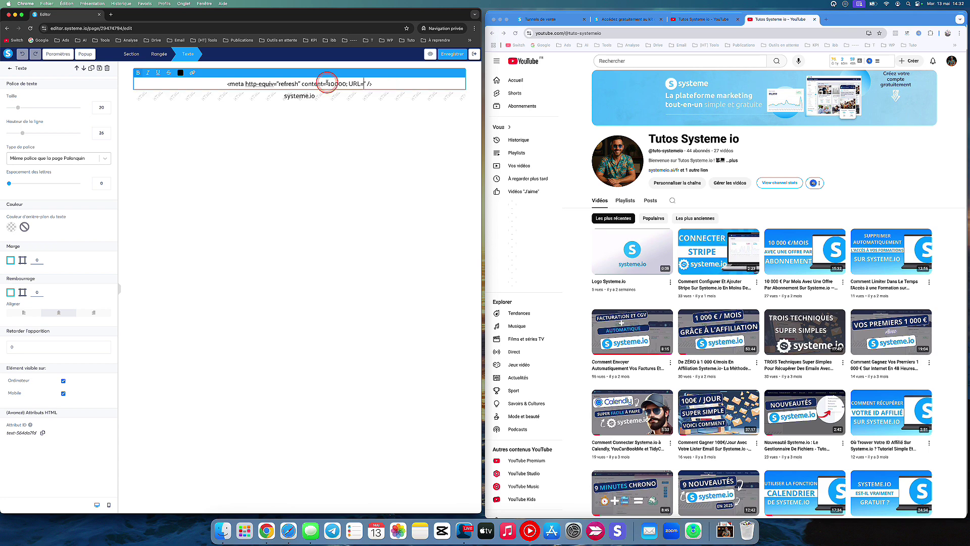
pyautogui.press('super+v')
pyautogui.press('super+a')
pyautogui.press('super+c')
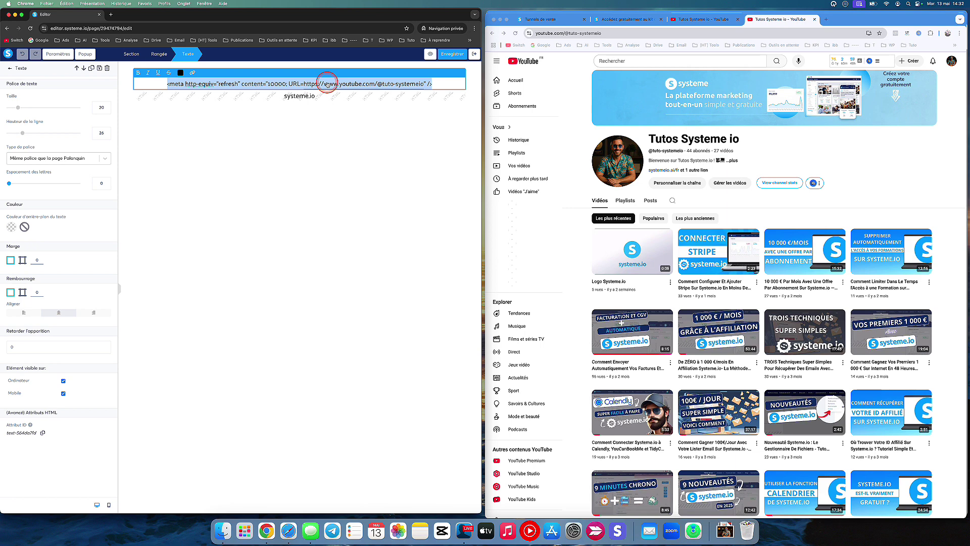
# - Delete the meta refresh text element from the page, keeping only the HTML code element
pyautogui.press('Escape')
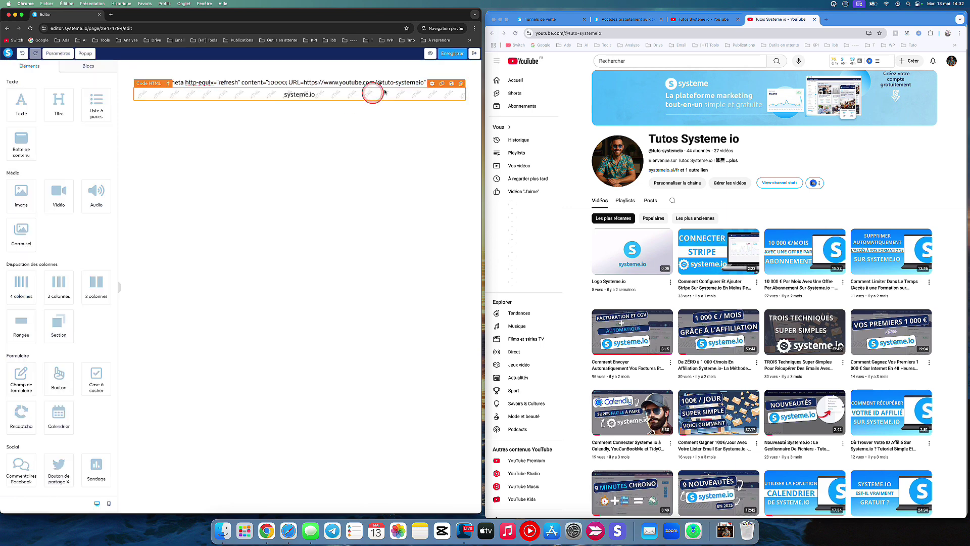
pyautogui.click(460, 80)
pyautogui.click(293, 69)
# - Try to replace the HTML element's code with the copied meta refresh tag at delay 0, and accept leaving the site
pyautogui.click(301, 81)
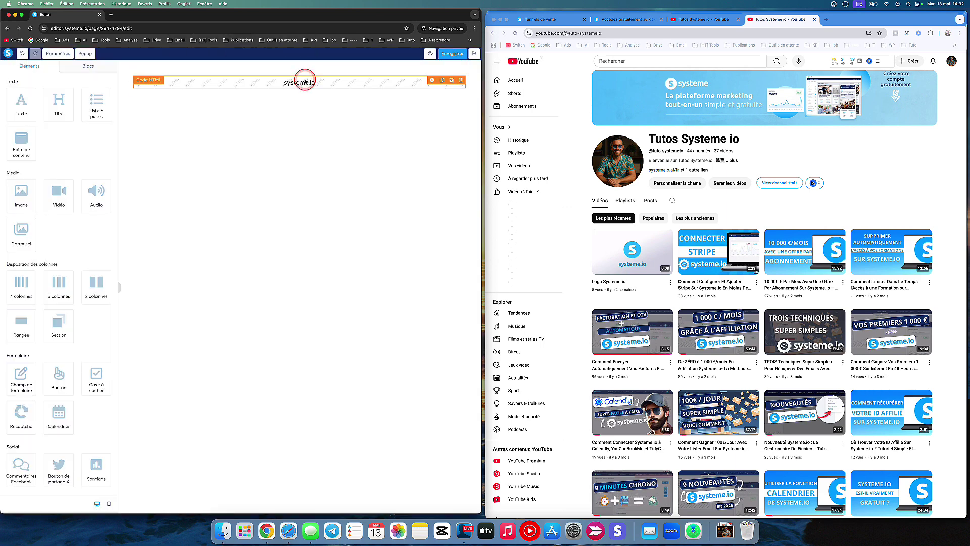
pyautogui.click(32, 105)
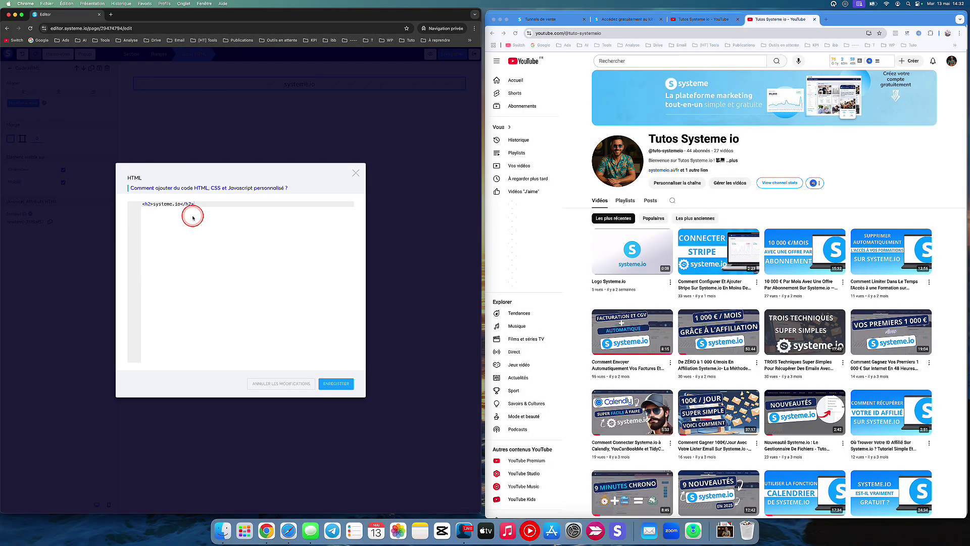
pyautogui.press('super+v')
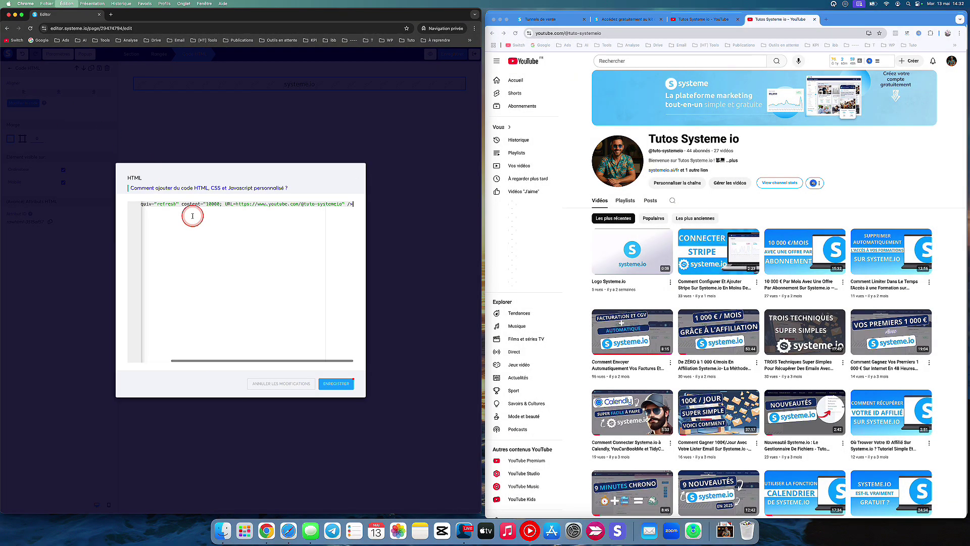
pyautogui.click(213, 203)
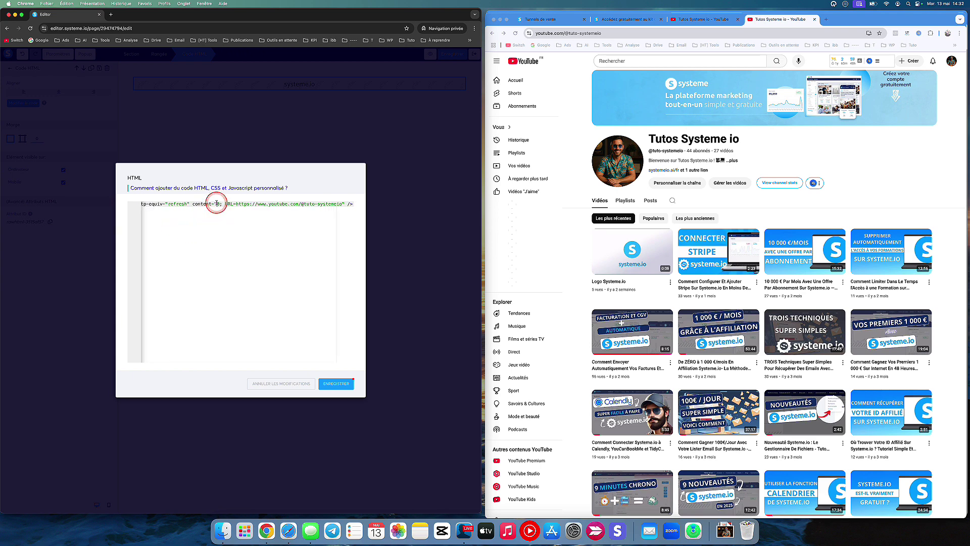
pyautogui.click(345, 383)
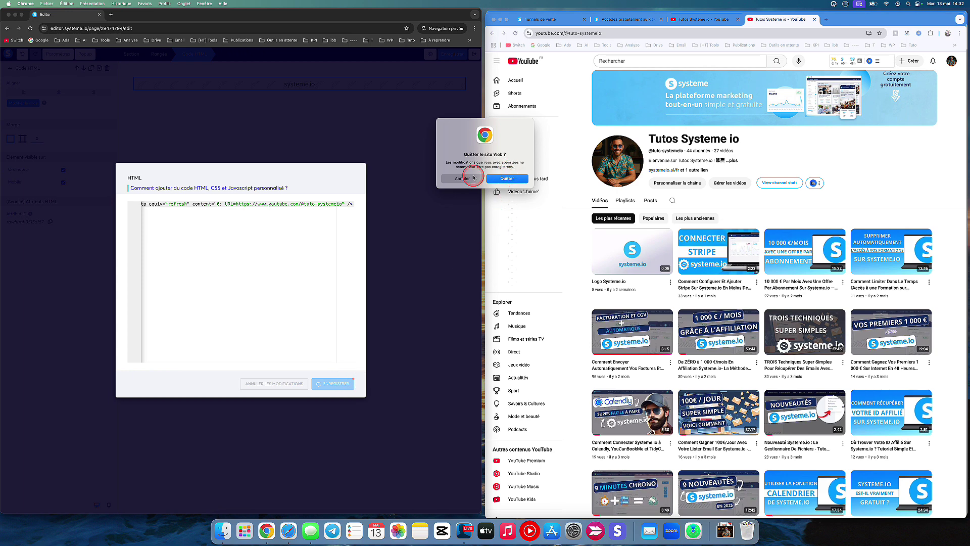
pyautogui.click(507, 178)
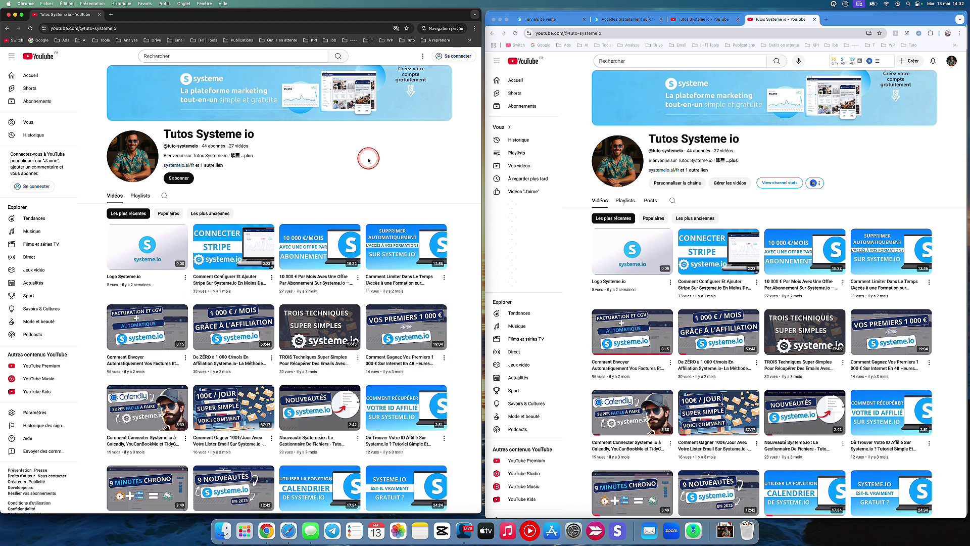
# - Return to the Youtube step, reopen its page in the editor and restore the unsaved changes
pyautogui.click(9, 29)
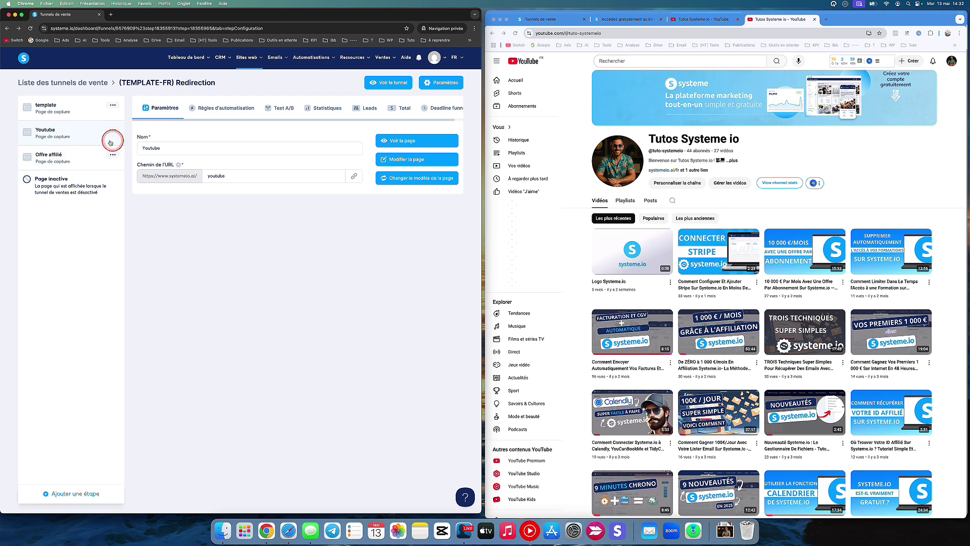
pyautogui.click(405, 163)
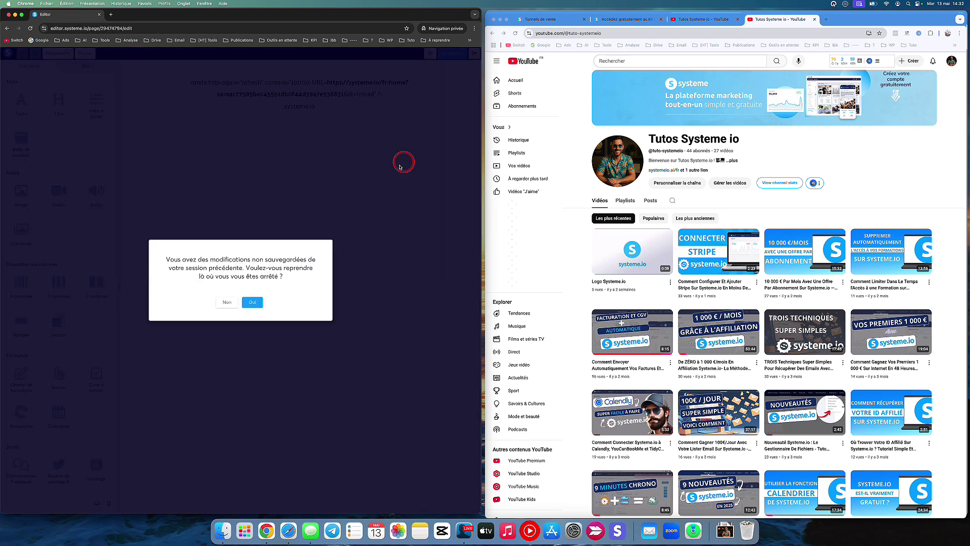
pyautogui.click(255, 302)
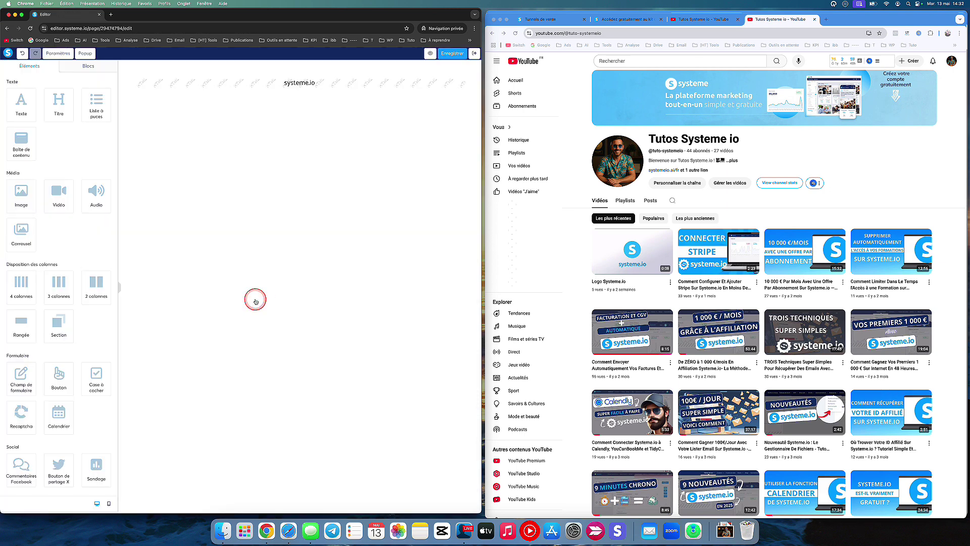
# - Check the page settings down to the tracking section, save the Youtube page and exit the editor
pyautogui.click(59, 54)
pyautogui.scroll(-15, 68, 245)
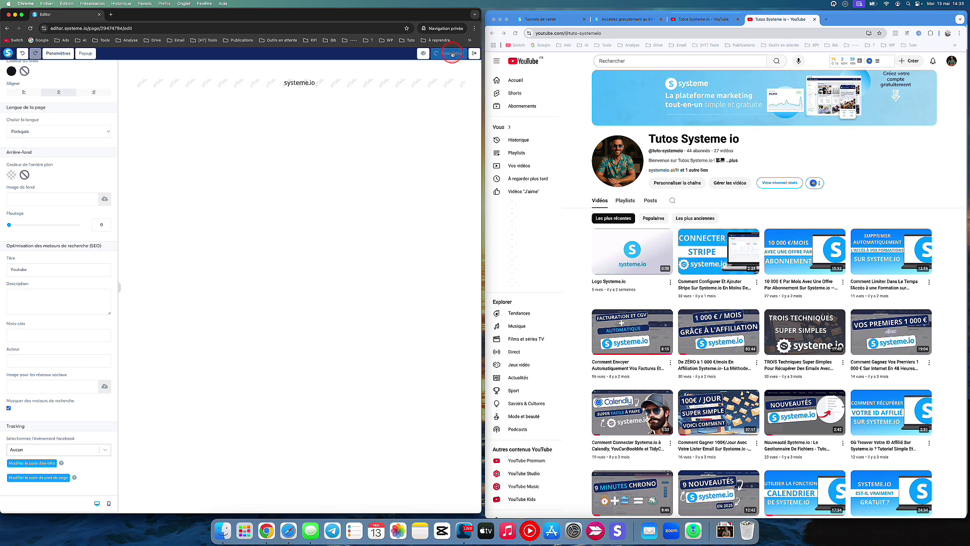
pyautogui.click(476, 57)
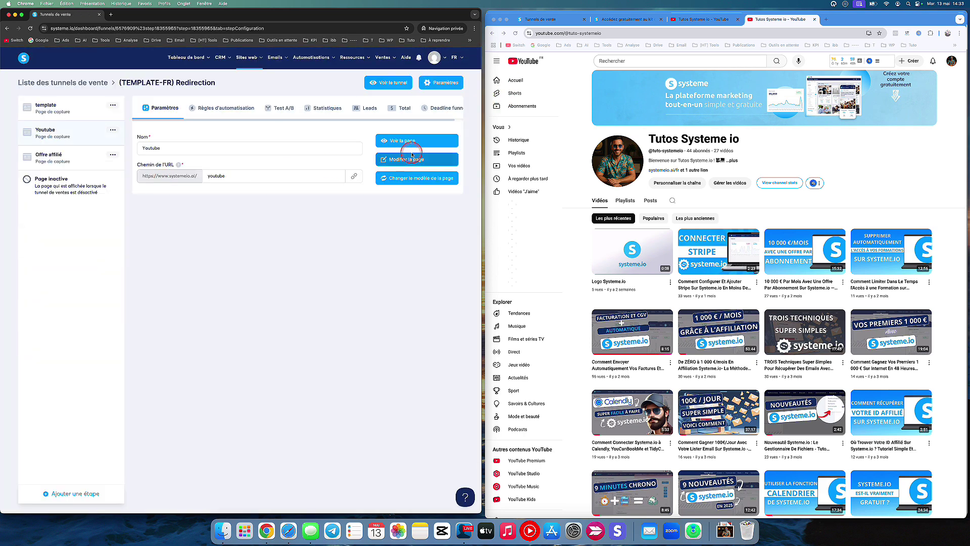
# - Reopen the Youtube page and replace the HTML element's code with the copied meta refresh tag for the YouTube channel
pyautogui.click(412, 158)
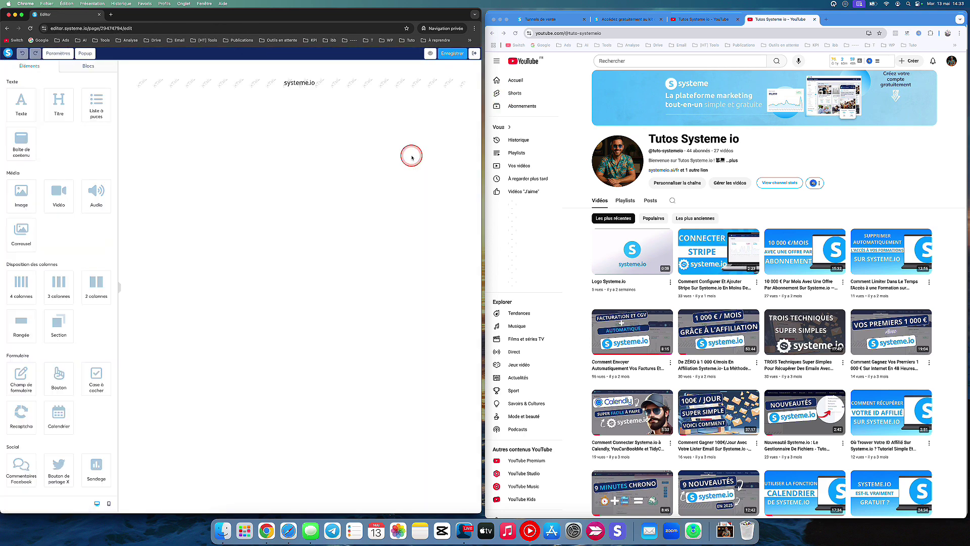
pyautogui.click(461, 55)
pyautogui.click(368, 83)
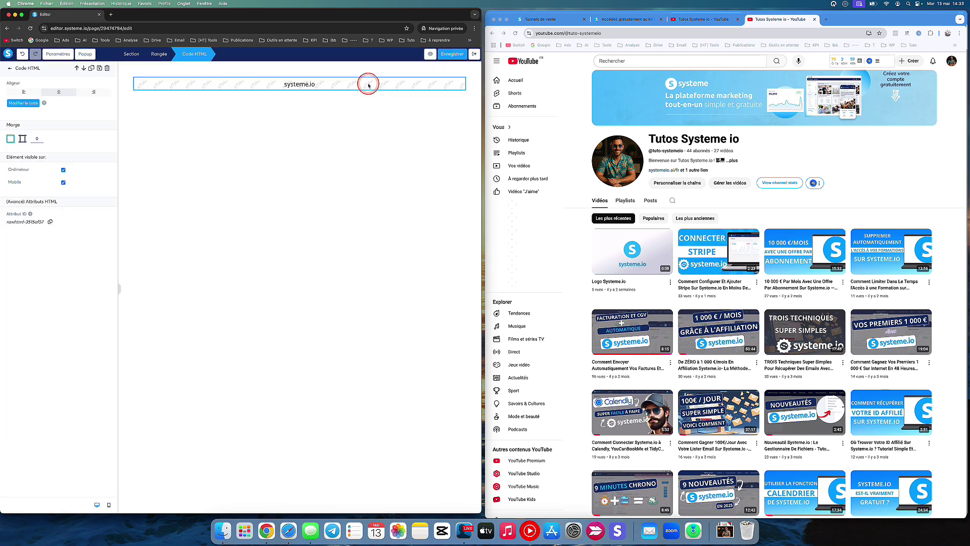
pyautogui.click(18, 103)
pyautogui.click(307, 272)
pyautogui.click(196, 209)
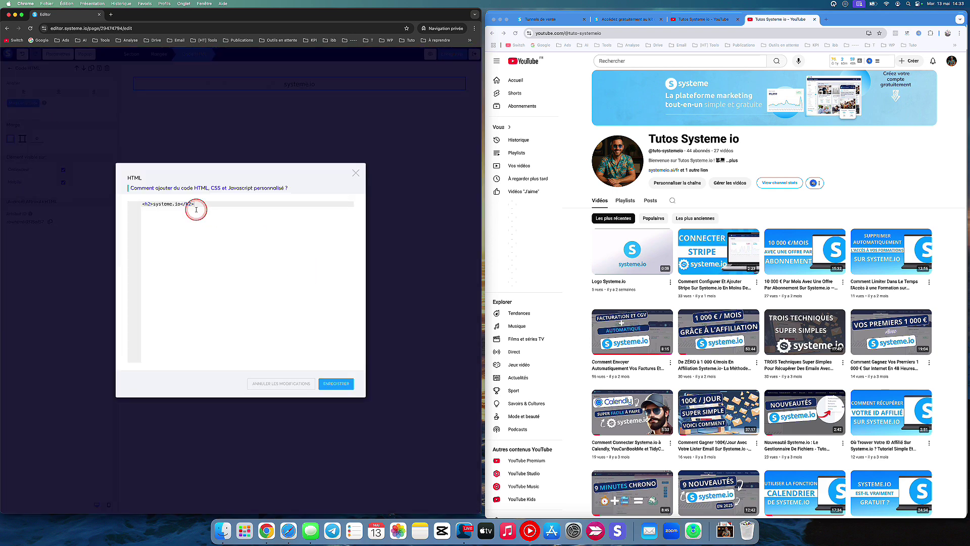
pyautogui.press('super+v')
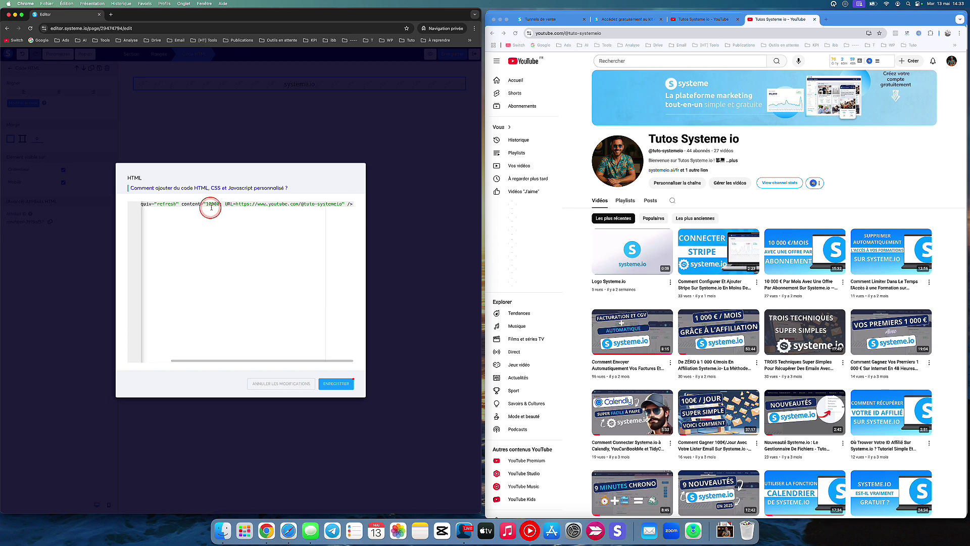
# - Set the meta refresh delay to 0, save the HTML code and cancel leaving the site
pyautogui.doubleClick(216, 203)
pyautogui.write('3')
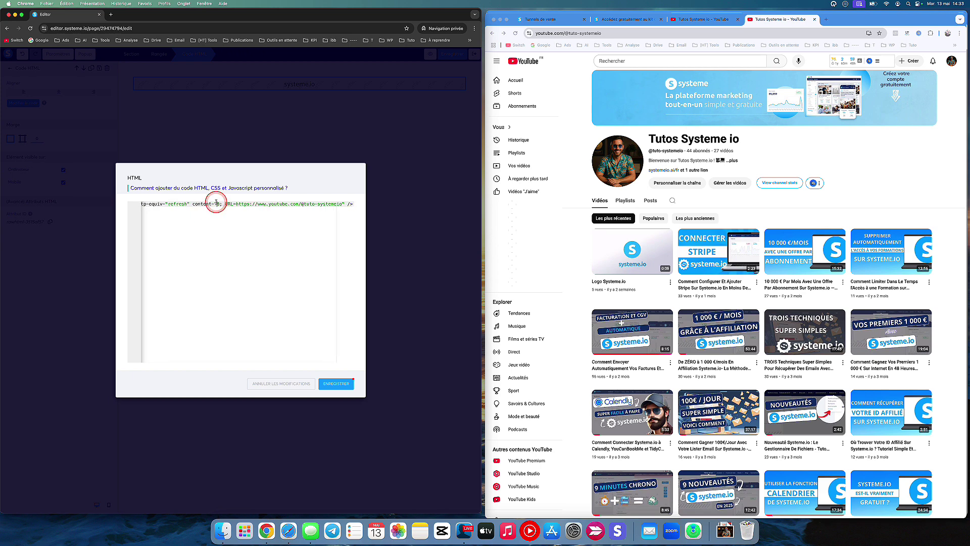
pyautogui.click(378, 353)
pyautogui.click(341, 383)
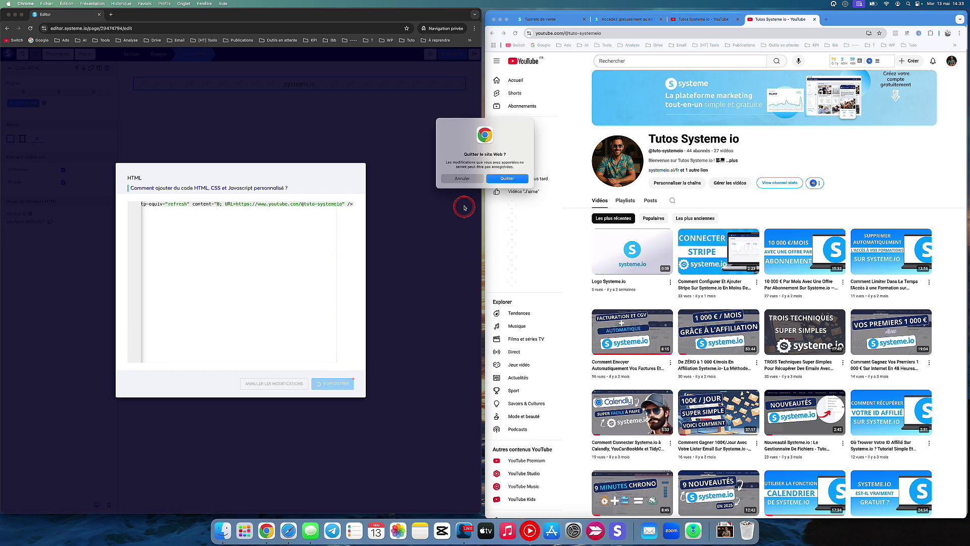
pyautogui.click(464, 178)
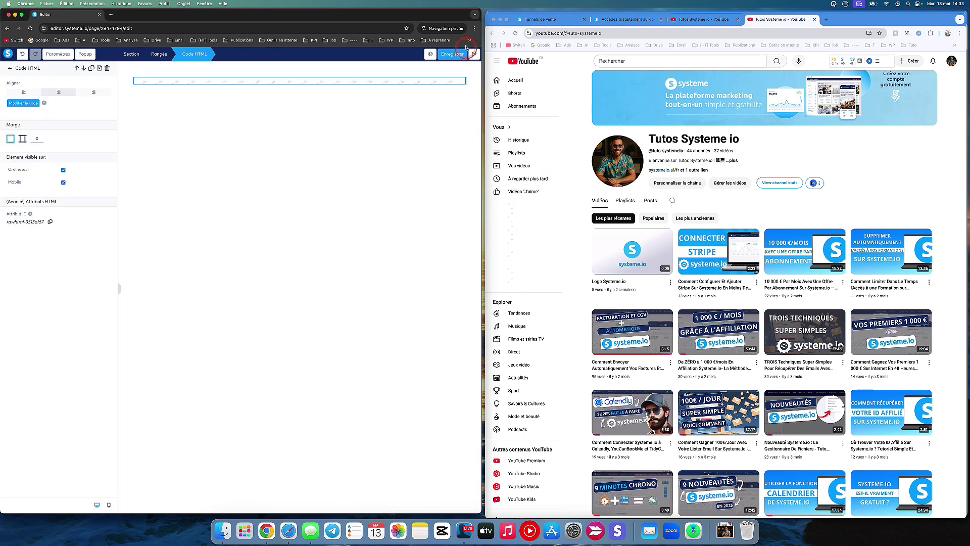
# - Check the page settings, reopen the HTML element's meta refresh code for the YouTube channel and save the code
pyautogui.click(58, 54)
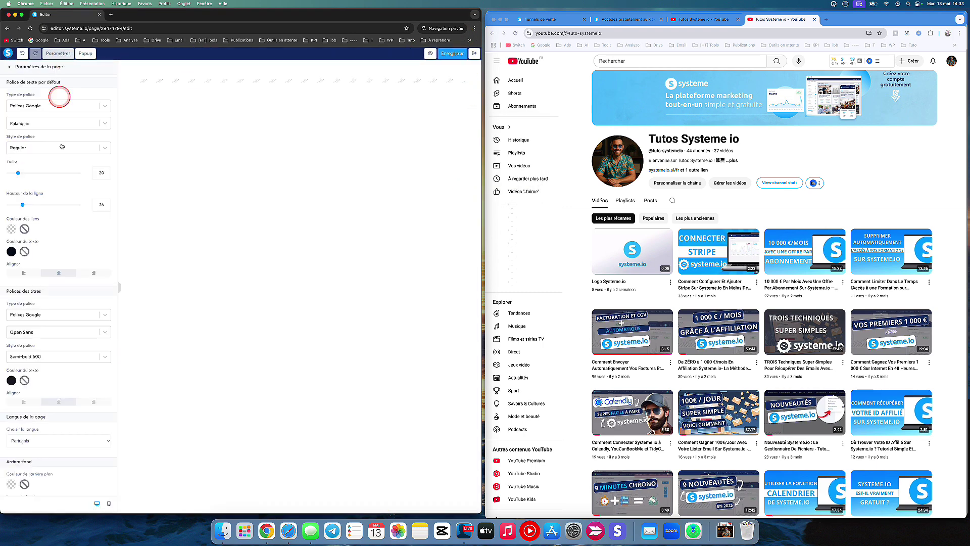
pyautogui.scroll(-5, 67, 284)
pyautogui.scroll(5, 67, 284)
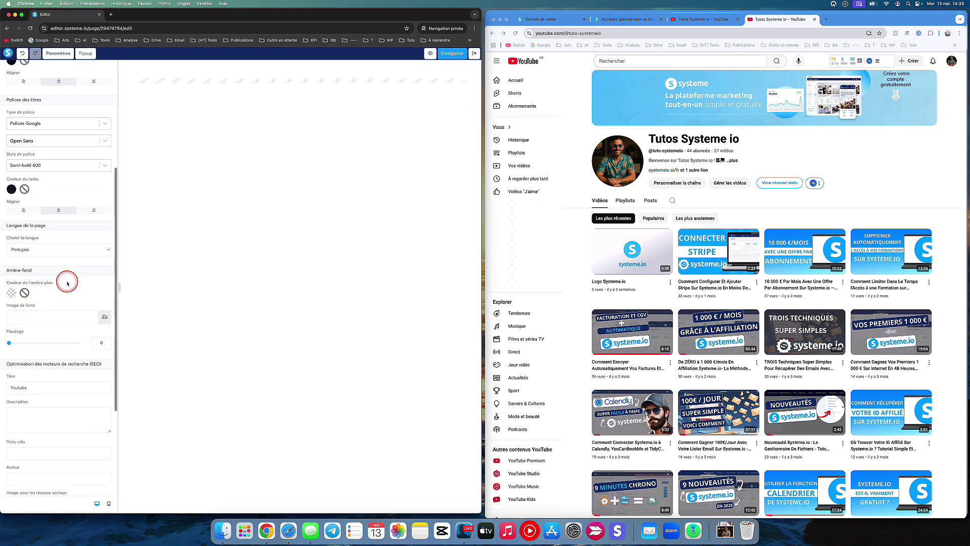
pyautogui.click(175, 79)
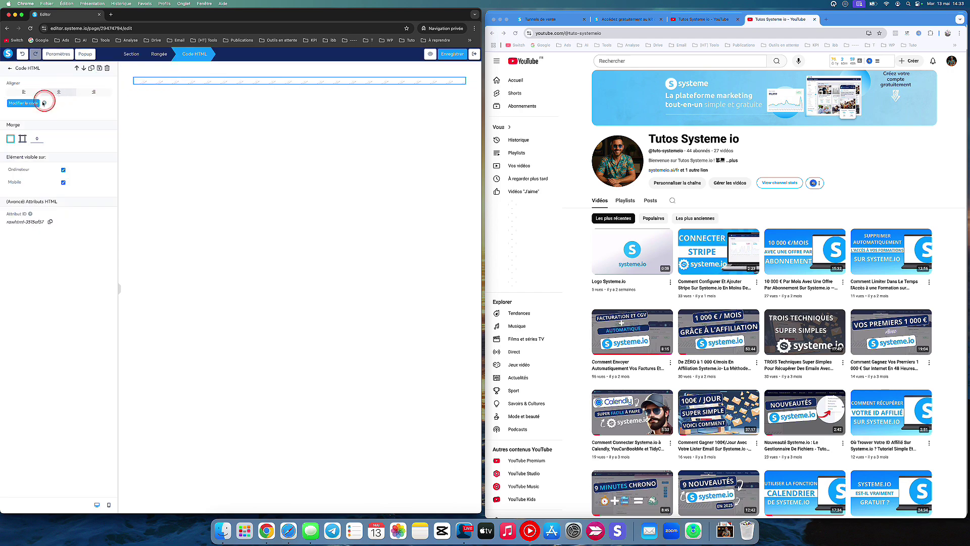
pyautogui.click(39, 104)
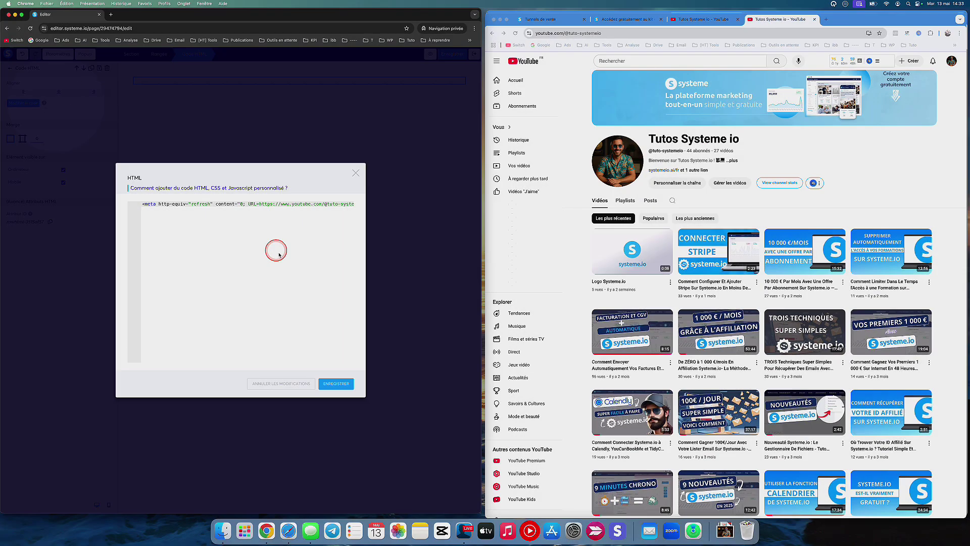
pyautogui.click(257, 242)
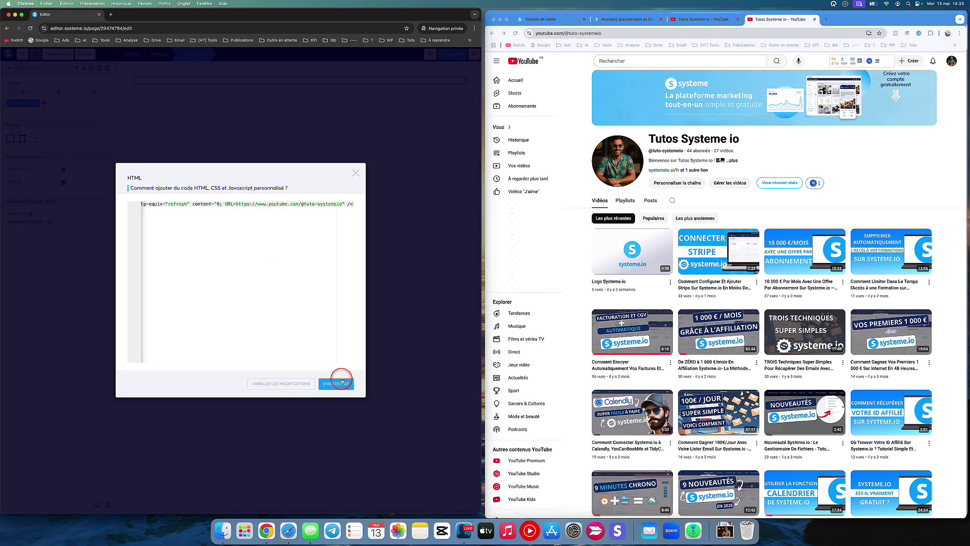
pyautogui.click(341, 382)
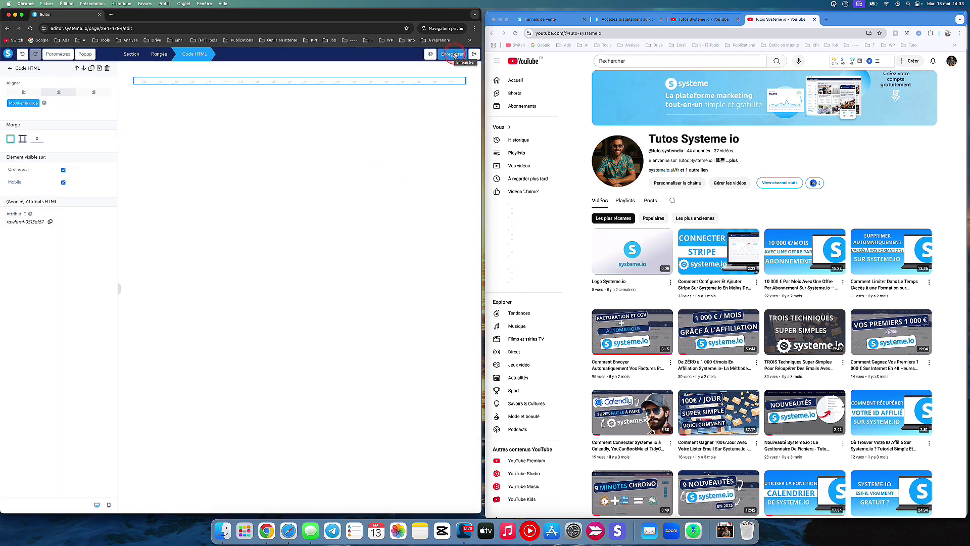
# - Exit the editor, view the live Youtube page to test its redirect, and return to the funnel
pyautogui.click(378, 224)
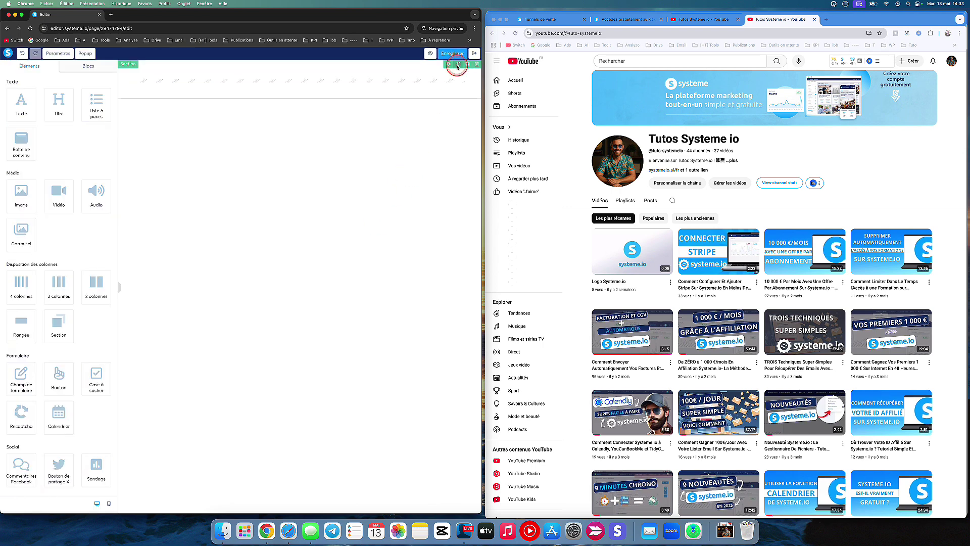
pyautogui.click(472, 55)
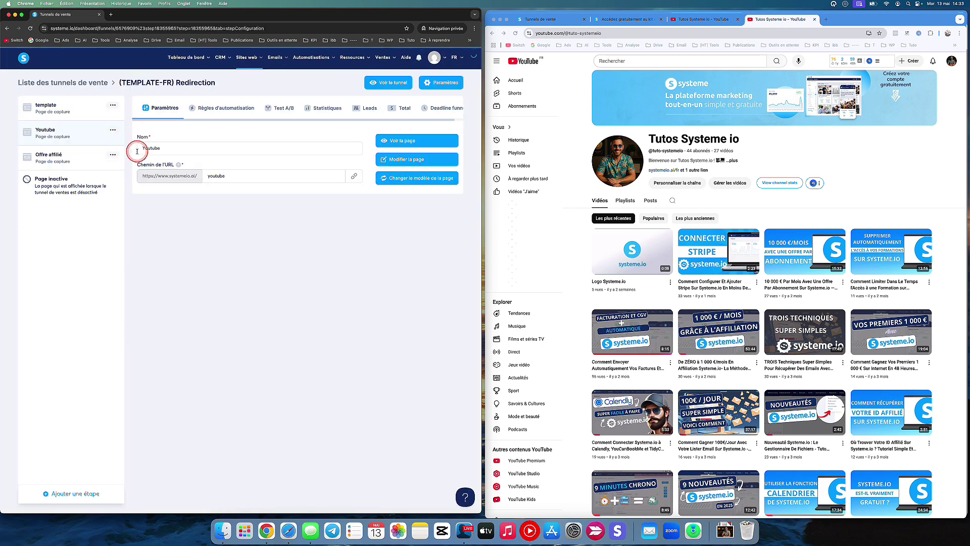
pyautogui.click(397, 145)
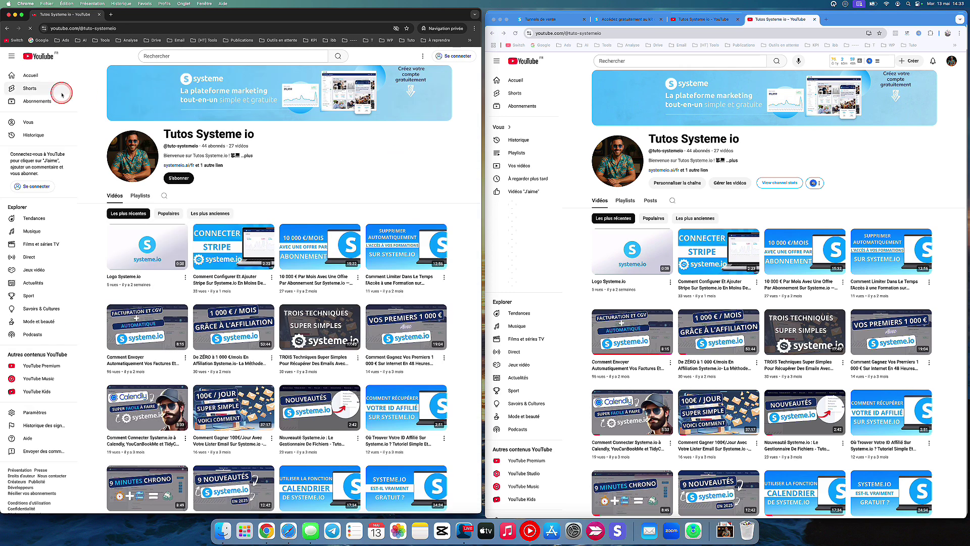
pyautogui.click(12, 23)
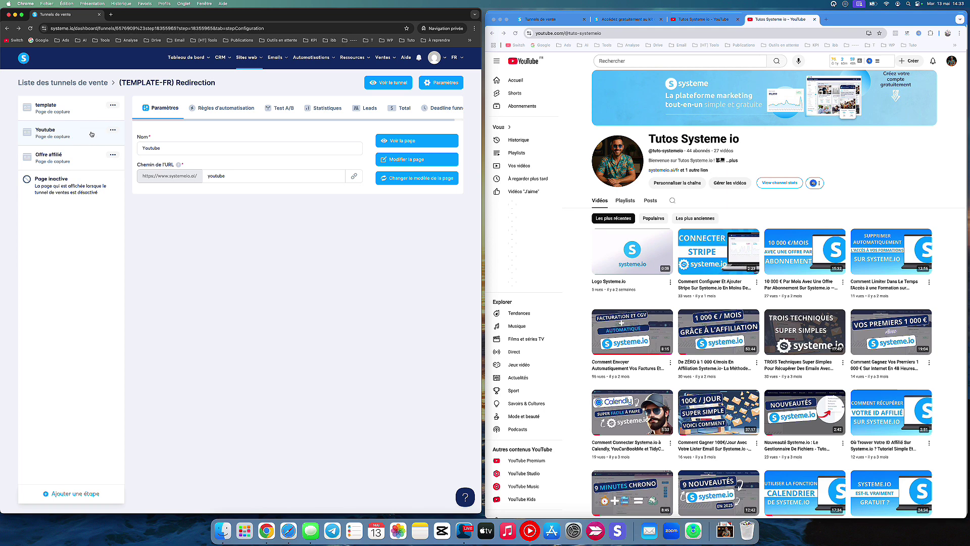
# - Delete the Youtube and Offre affilié steps from the (TEMPLATE-FR) Redirection funnel, confirming each deletion
pyautogui.click(113, 130)
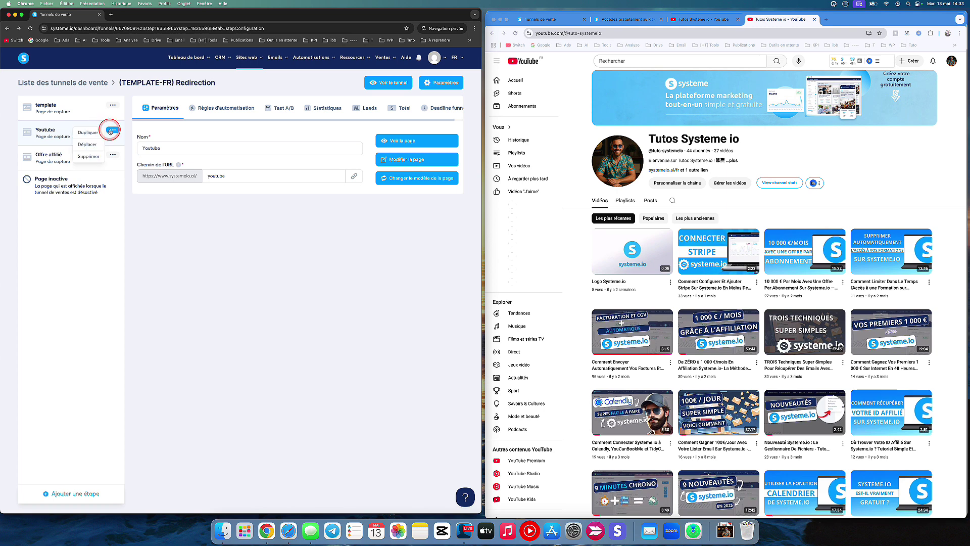
pyautogui.click(93, 154)
pyautogui.click(304, 302)
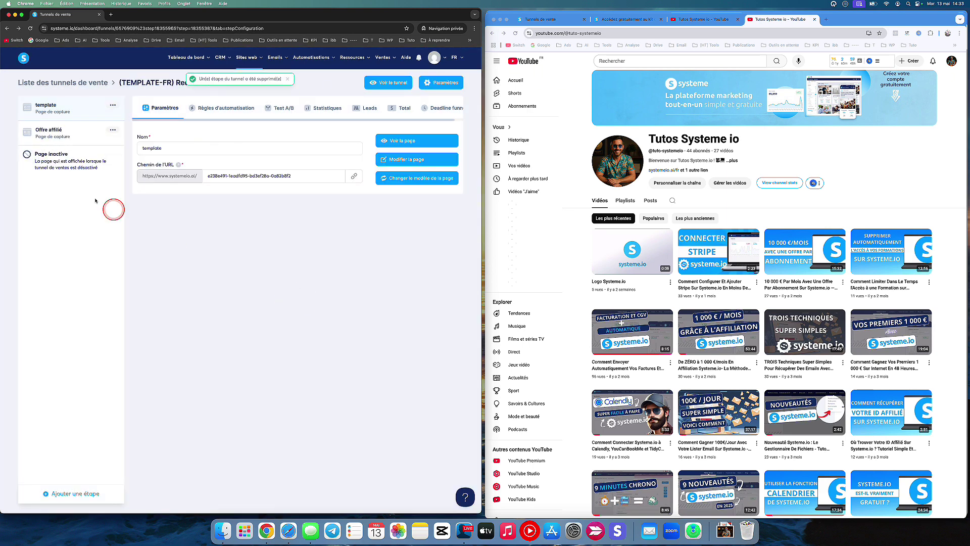
pyautogui.click(112, 130)
pyautogui.click(90, 156)
pyautogui.click(262, 301)
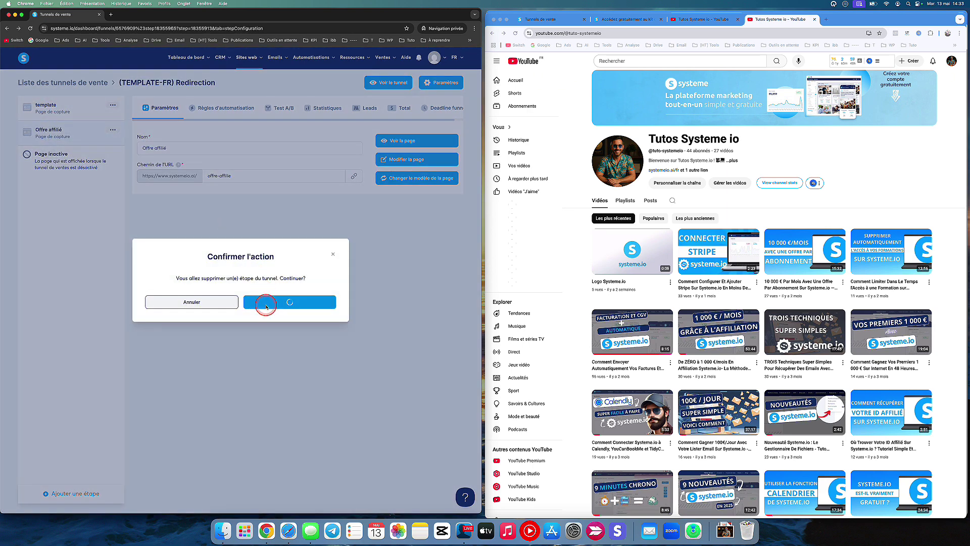
# - Duplicate the template step in the (TEMPLATE-FR) Redirection funnel
pyautogui.click(110, 106)
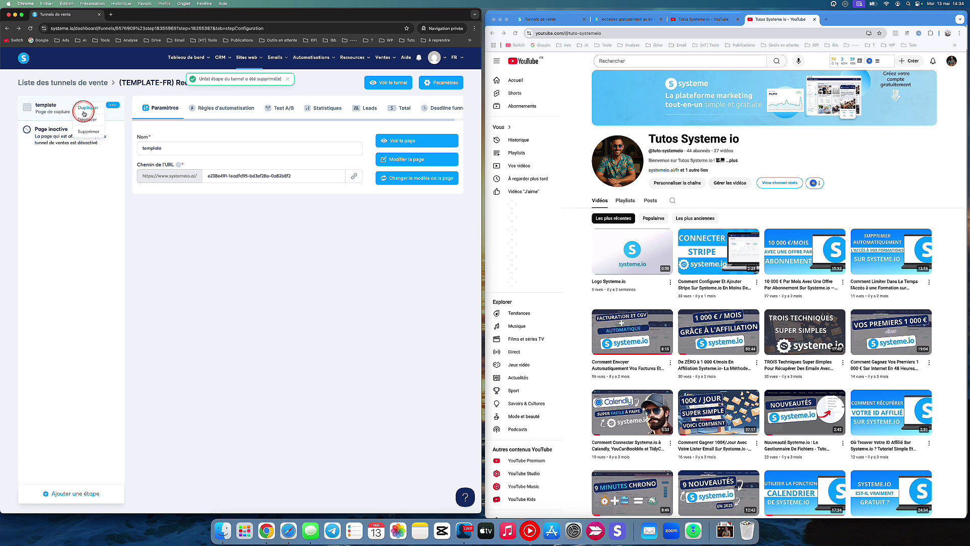